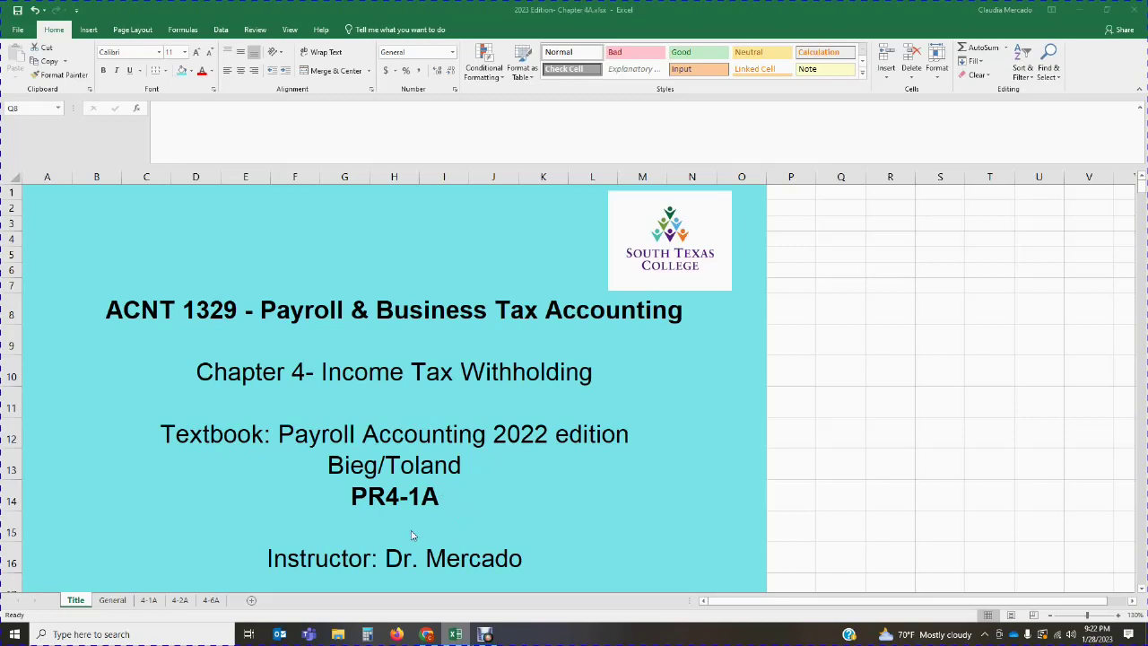
Step: View the weekly to-do list on the General sheet and go to the 4-1A problem sheet
left_click(112, 605)
left_click(112, 601)
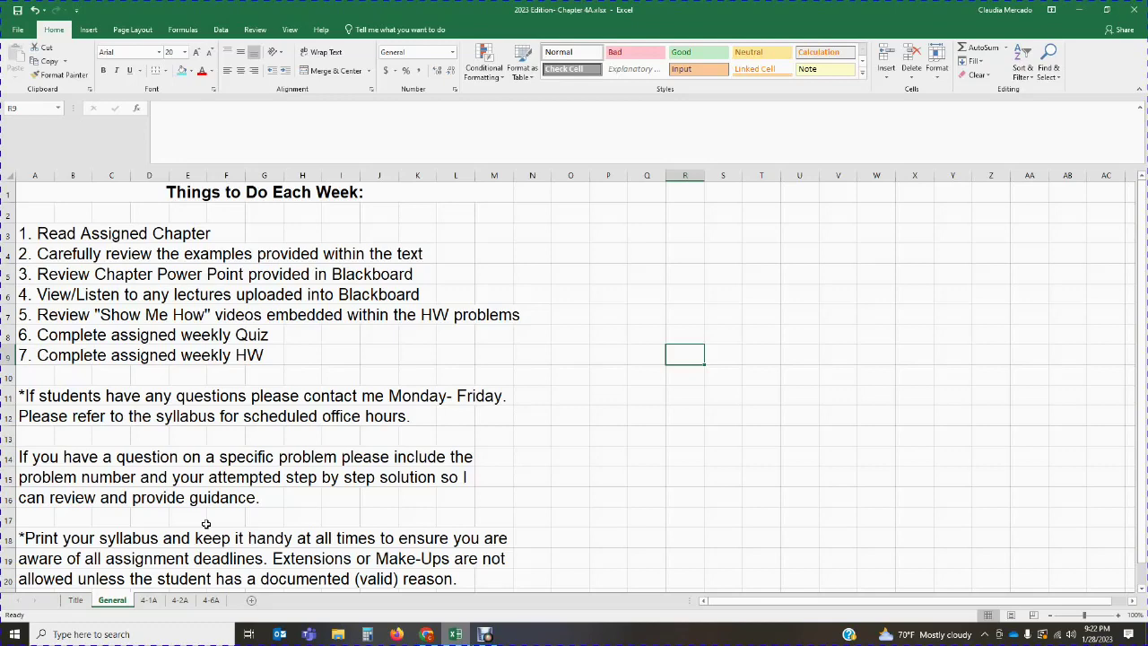
left_click(152, 602)
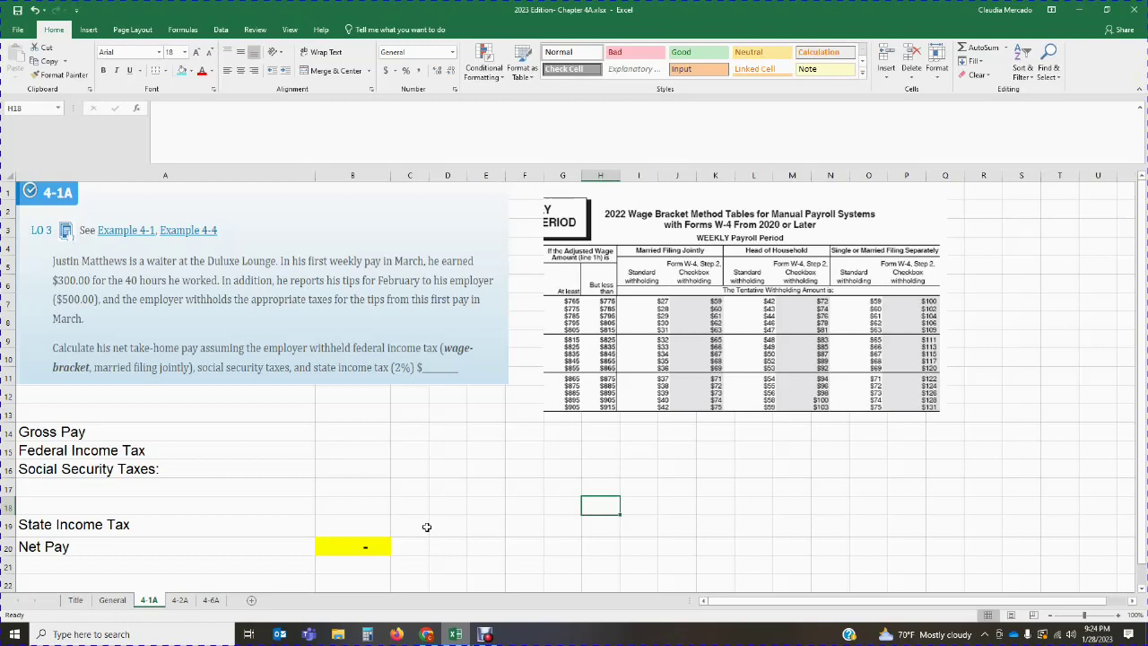
Step: Enter 300 as the Gross Pay amount in cell B14
left_click(362, 438)
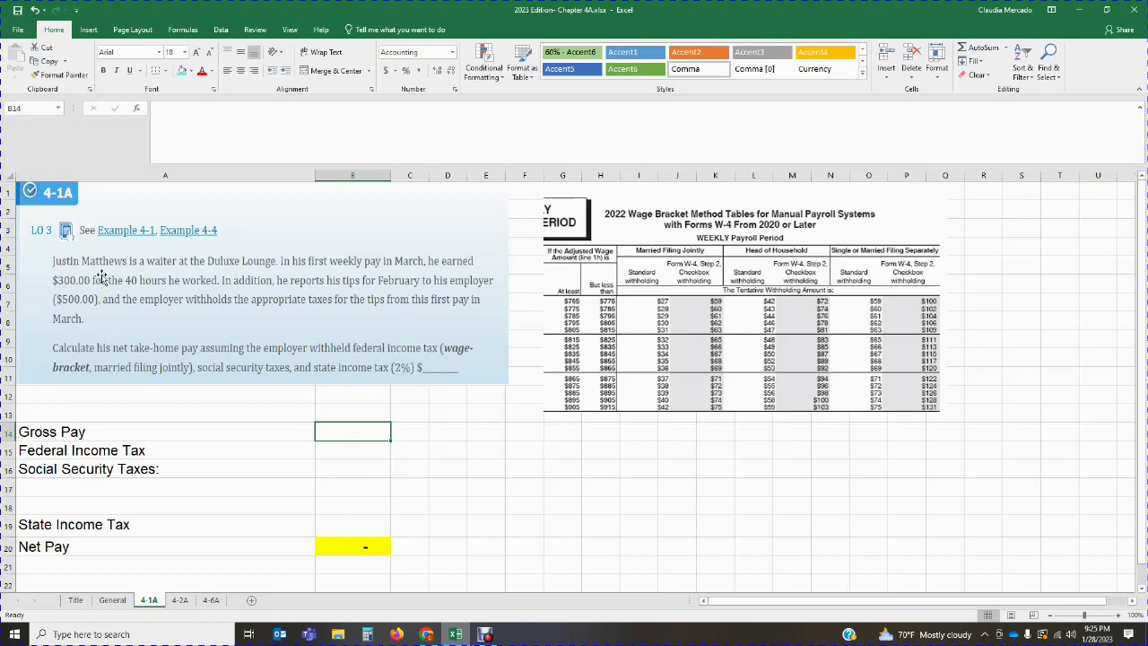
type("300")
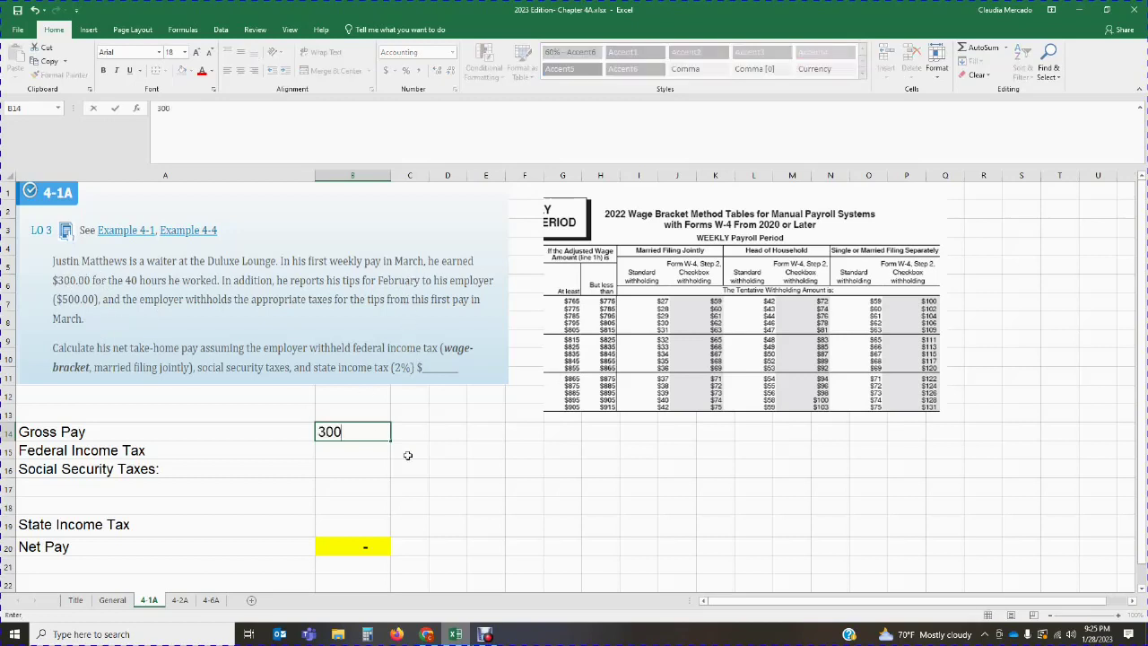
key("Return")
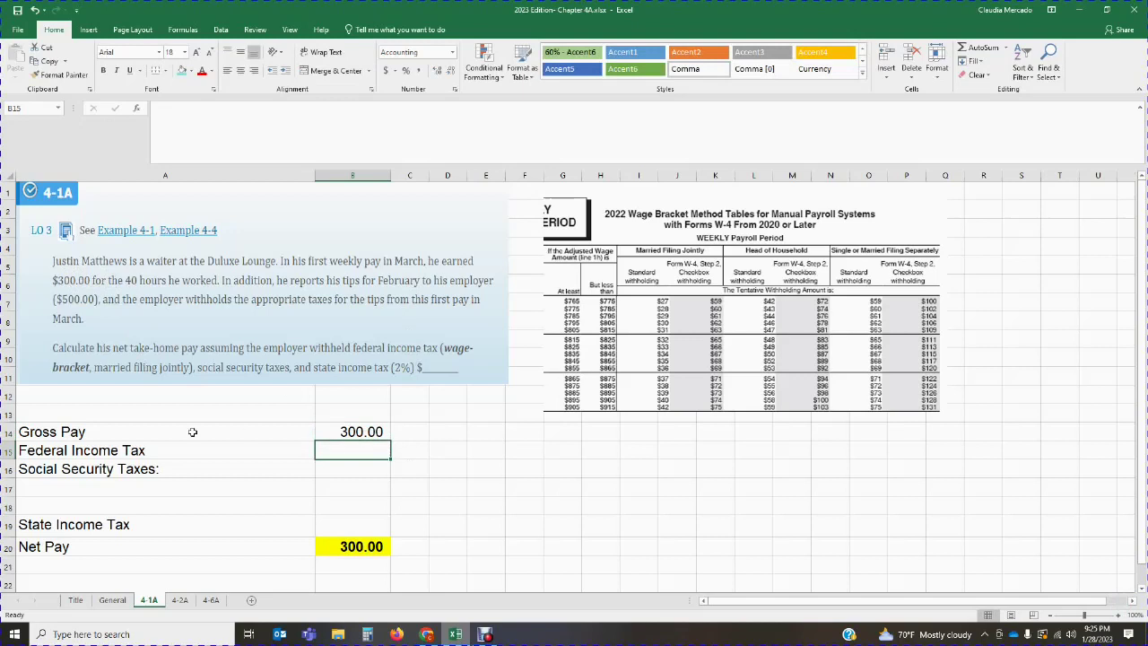
Step: Extend the Federal Income Tax label in A15 with "($300 wages + $500 tips = $800)" and widen column A to fit it
left_click(162, 450)
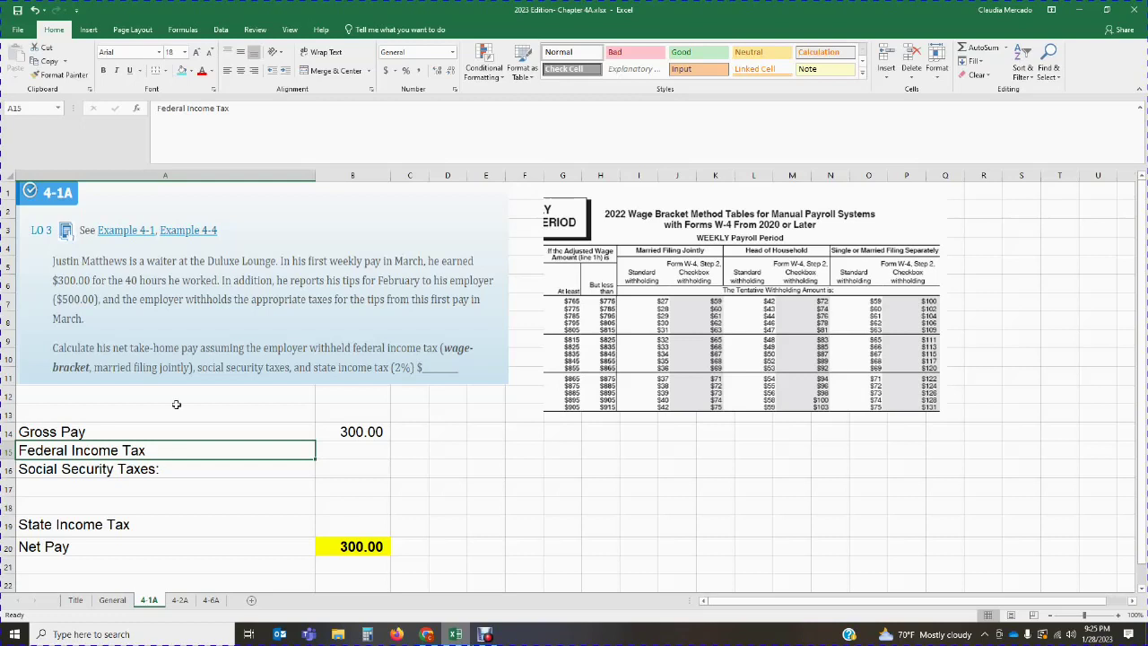
left_click(243, 109)
type("(")
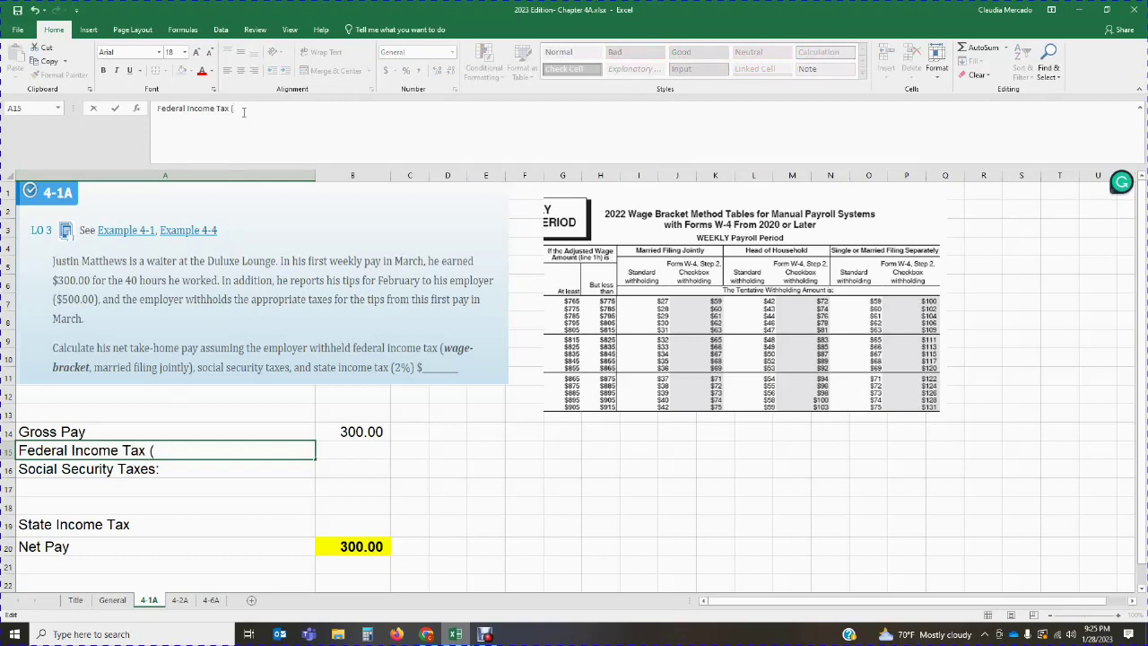
type("$300 wages")
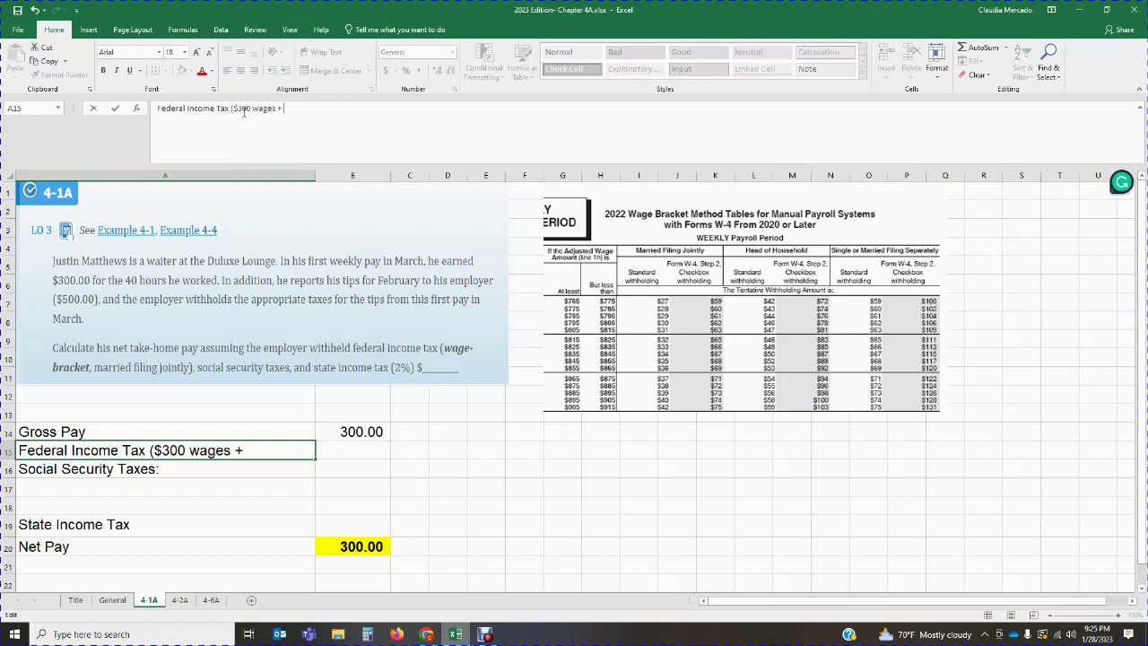
type(" + $500 tips")
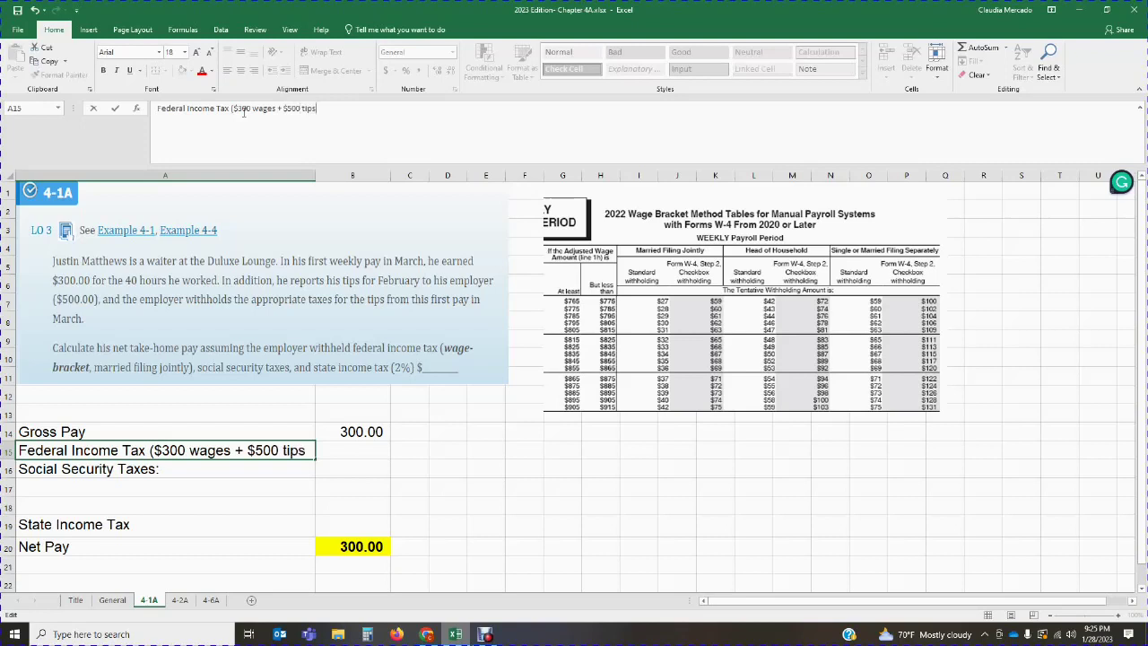
type(" =")
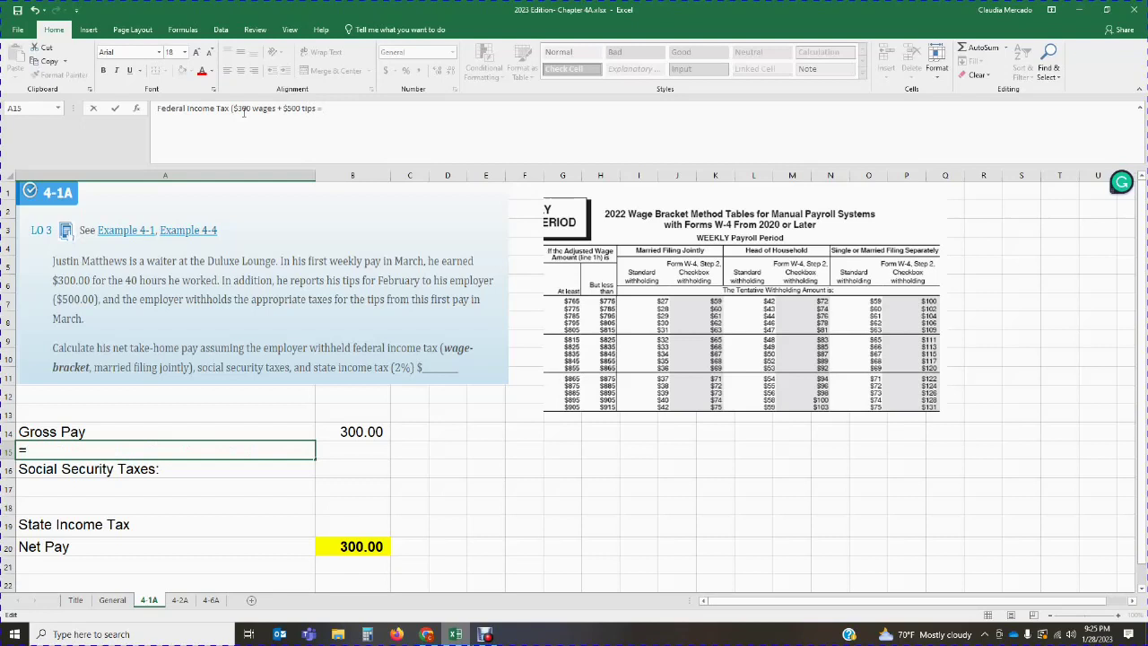
type(" $800")
key("Return")
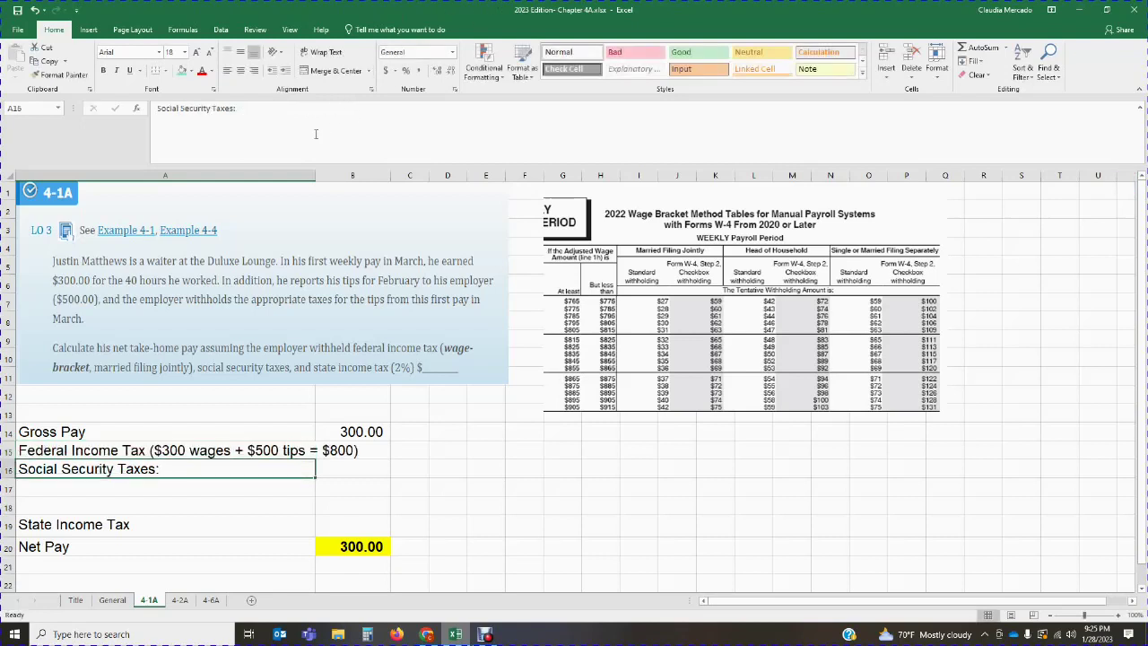
left_click_drag(316, 176, 379, 205)
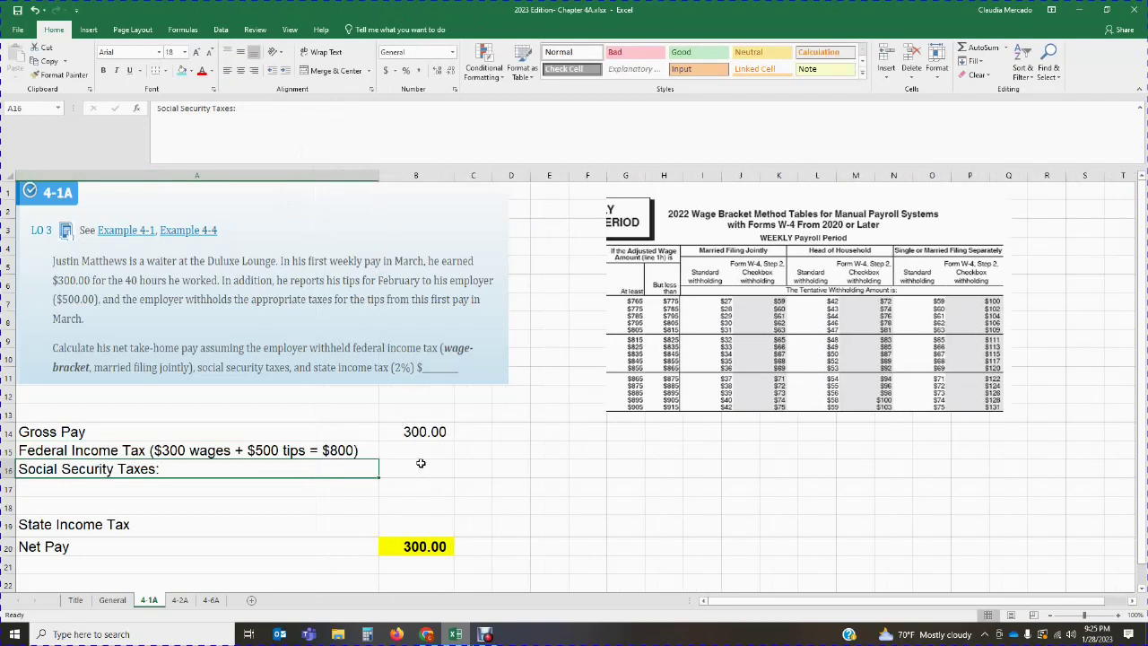
Step: Move the wage bracket table picture closer to the problem statement so it starts at column E
left_click(450, 452)
left_click_drag(681, 354, 612, 339)
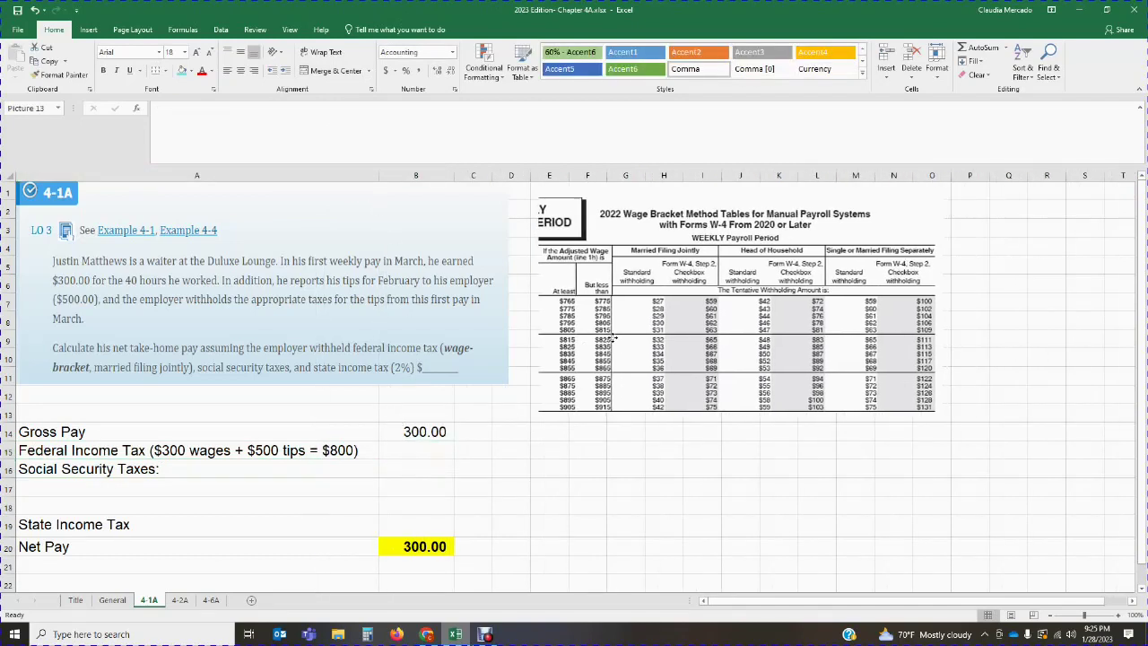
left_click(631, 505)
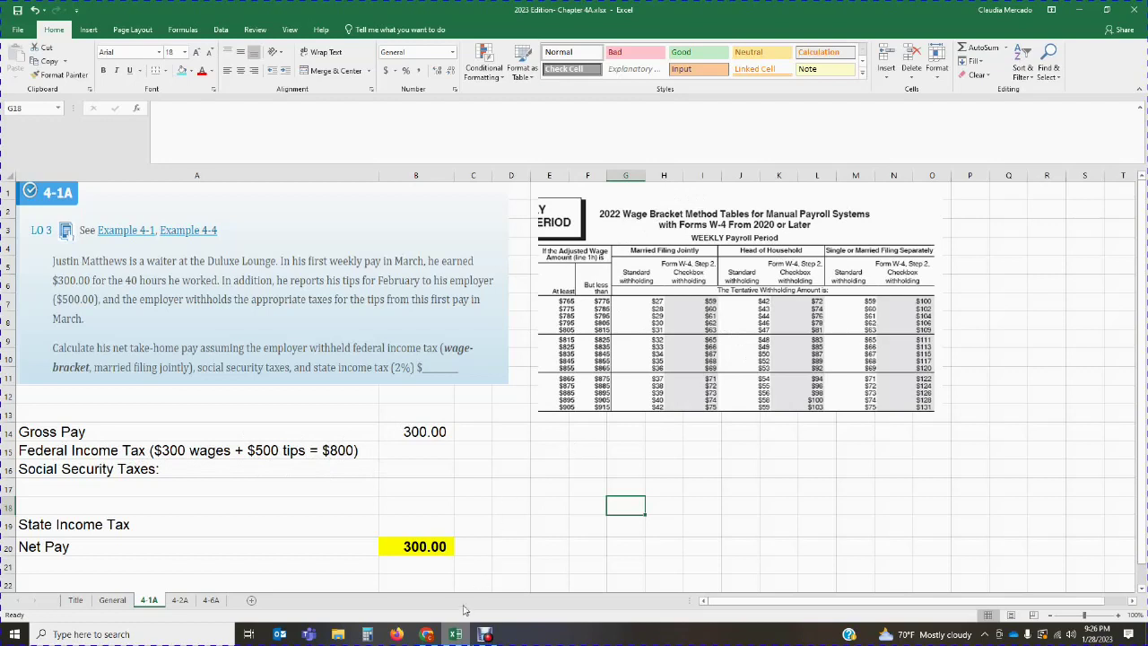
Step: Switch to the MindTap tax tables in Chrome and view the percentage method tables in Tax Table A
left_click(428, 631)
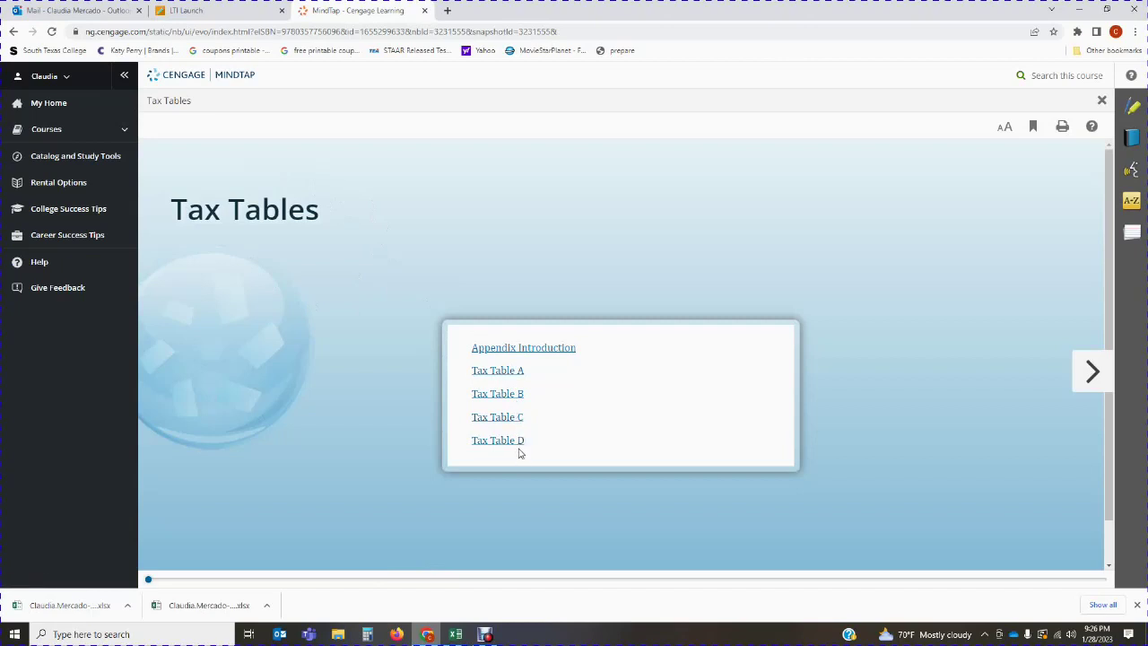
left_click(498, 370)
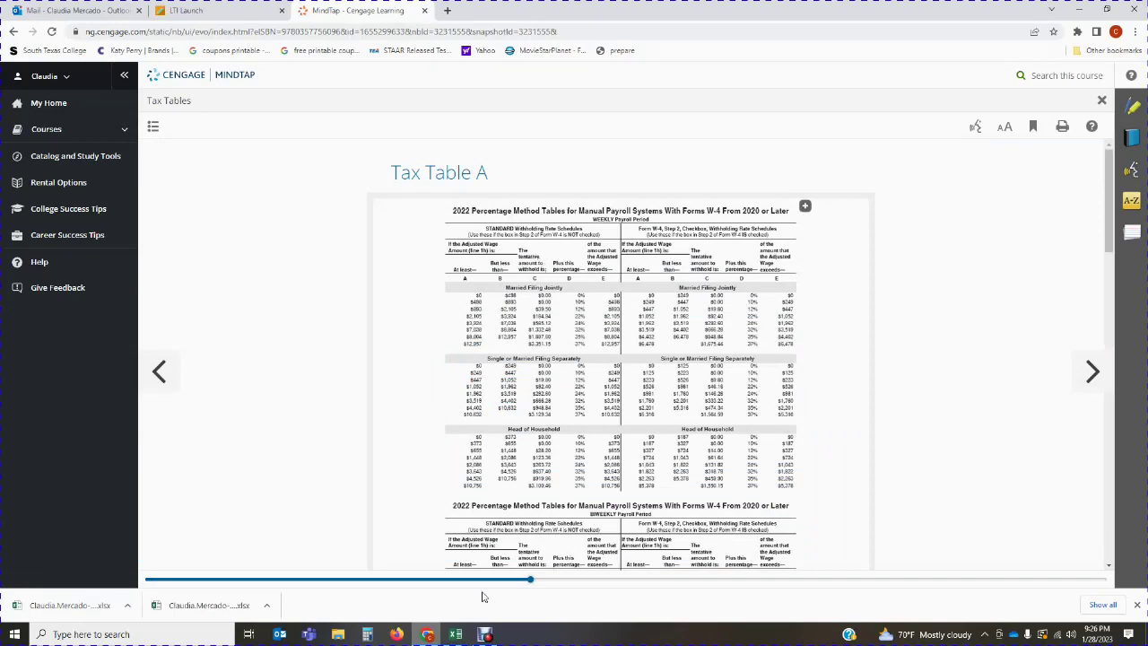
left_click(457, 634)
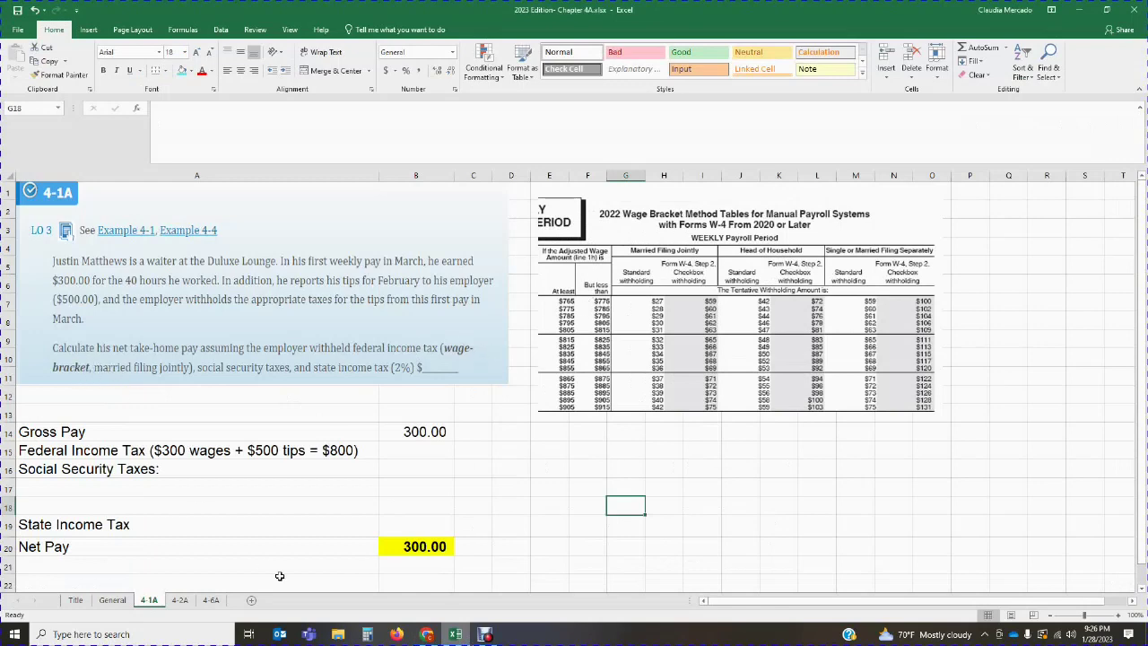
left_click(427, 634)
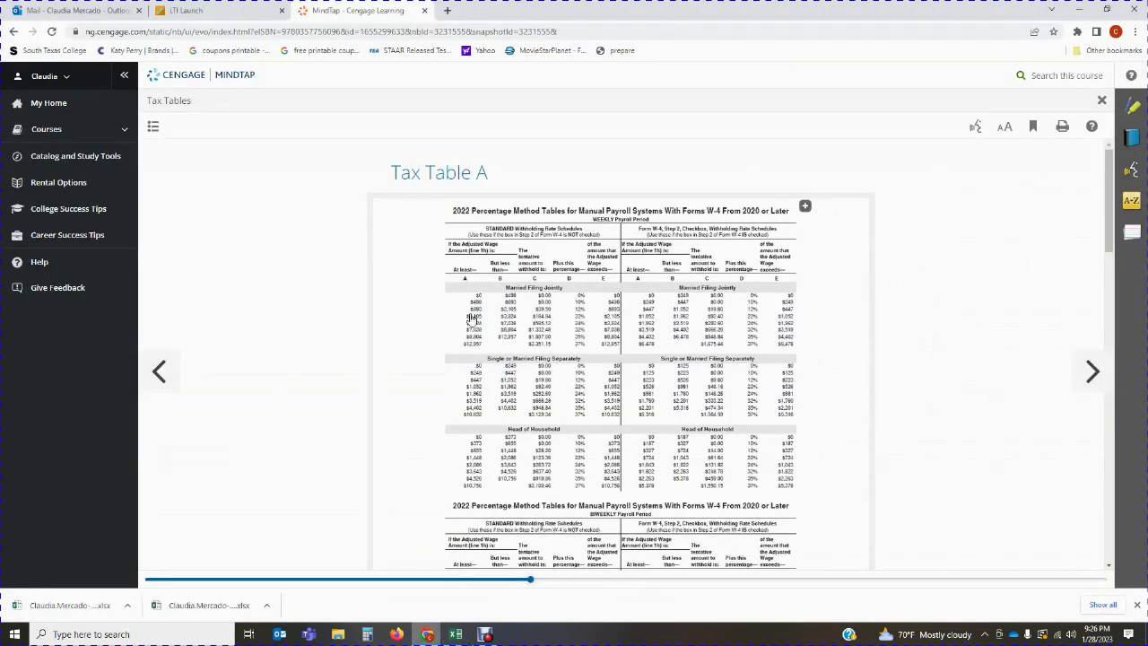
Step: Examine the wage bracket tables for the different payroll periods in Tax Table B, ending at the weekly table
left_click(1091, 372)
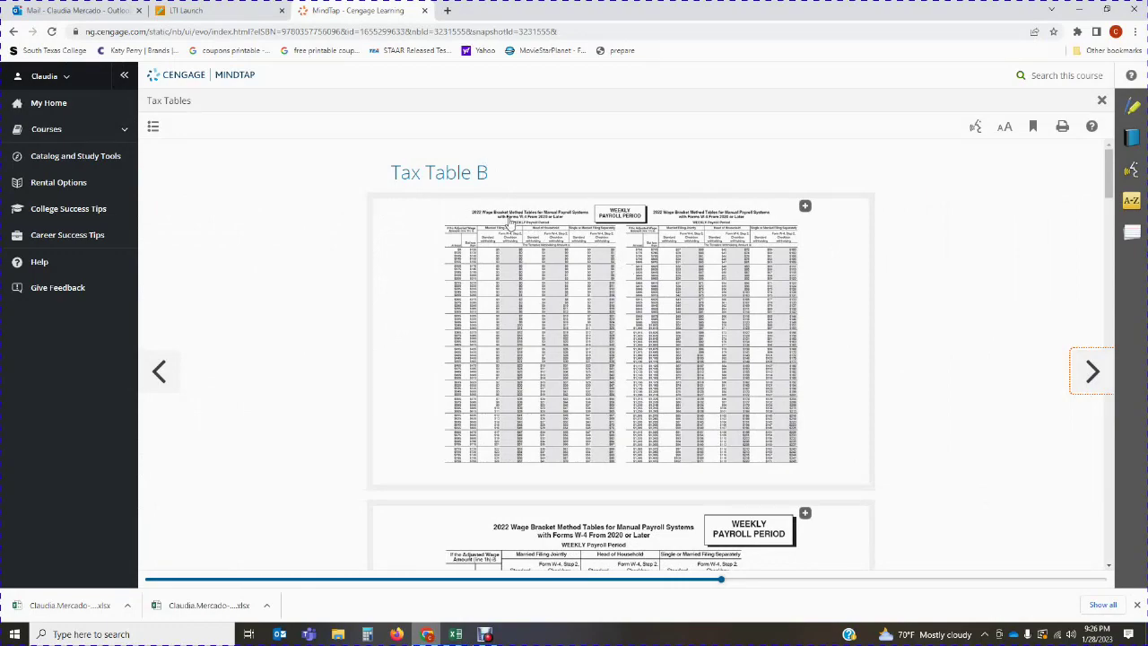
scroll(516, 242, "down", 3)
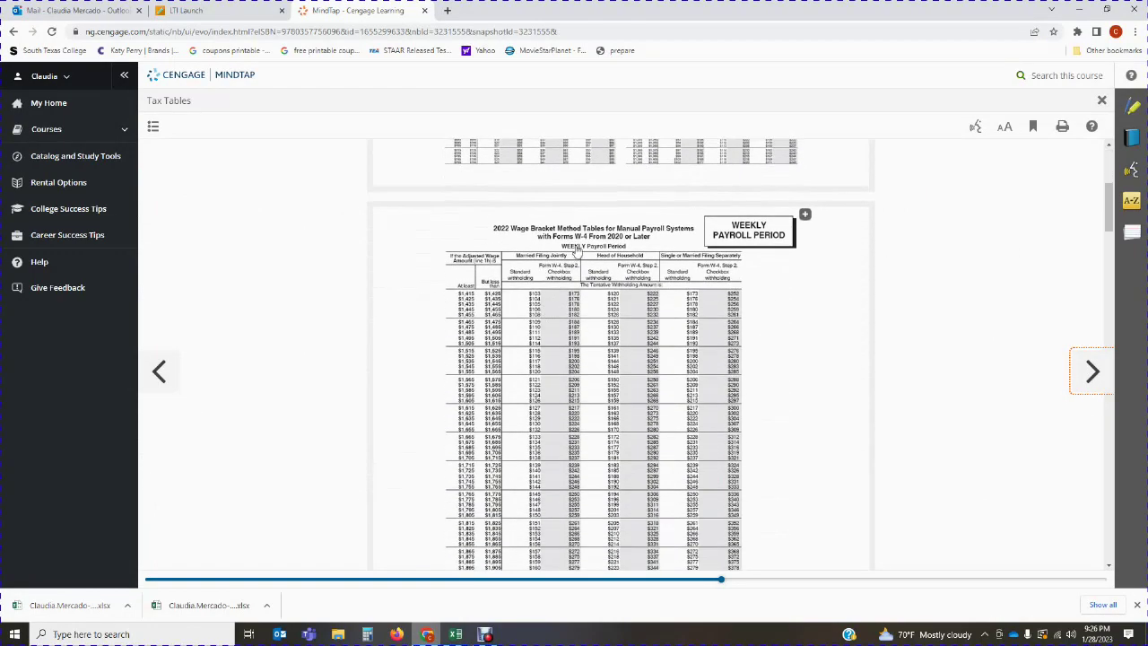
scroll(578, 251, "down", 5)
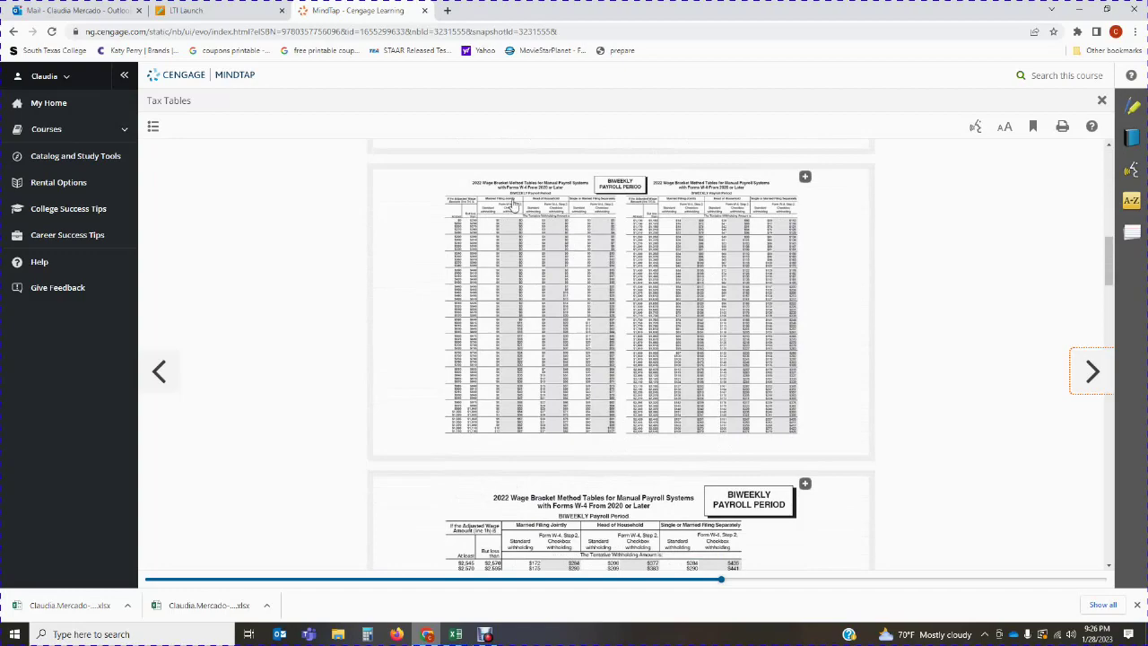
scroll(582, 342, "down", 7)
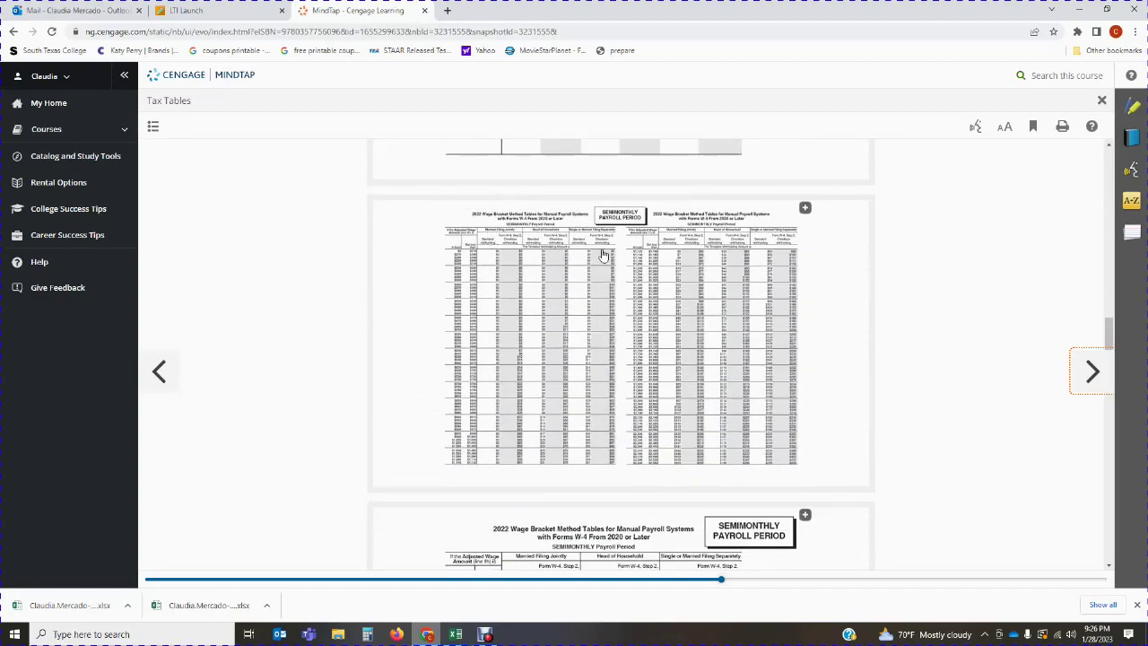
scroll(603, 256, "down", 10)
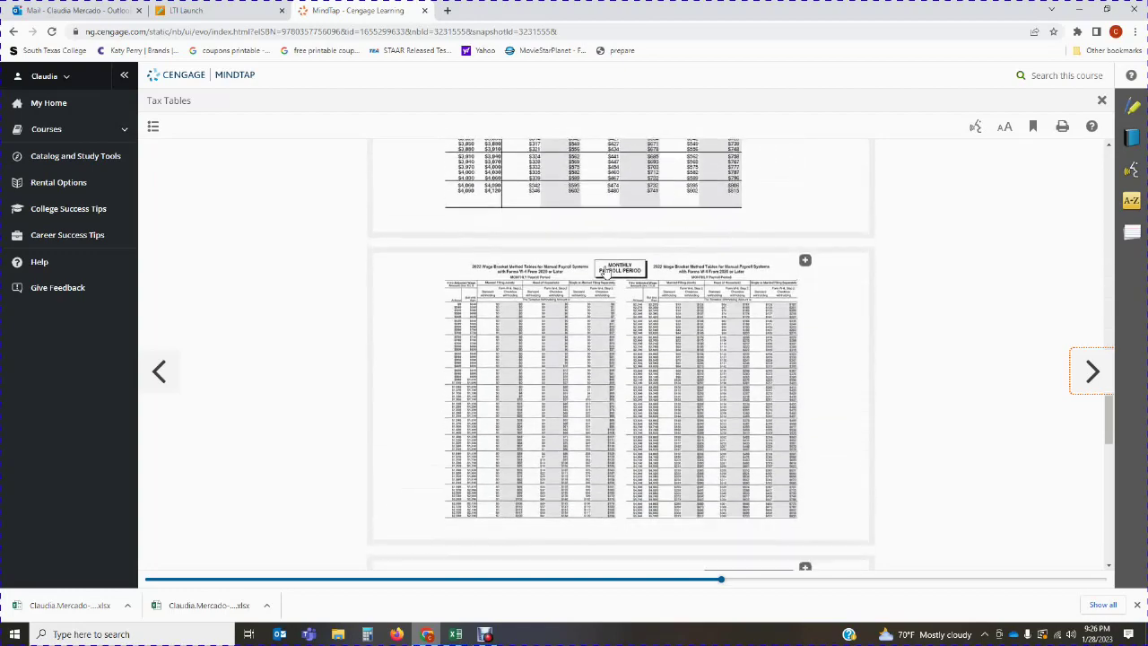
scroll(659, 307, "down", 3)
scroll(659, 307, "down", 3)
scroll(666, 475, "down", 3)
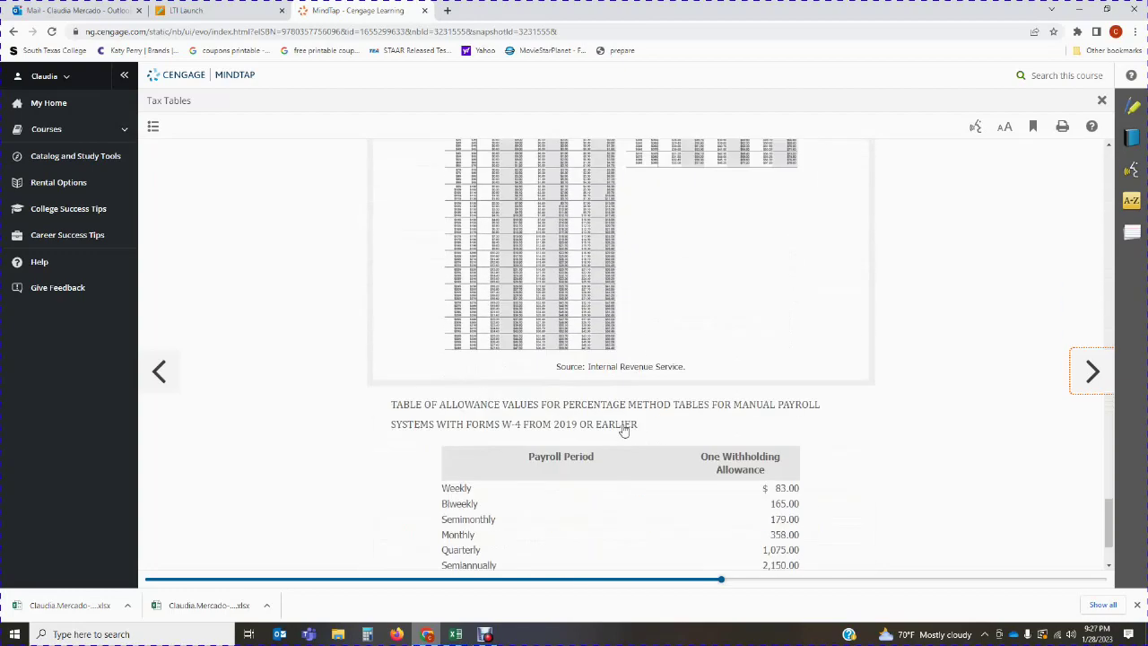
scroll(623, 430, "up", 10)
scroll(623, 431, "up", 15)
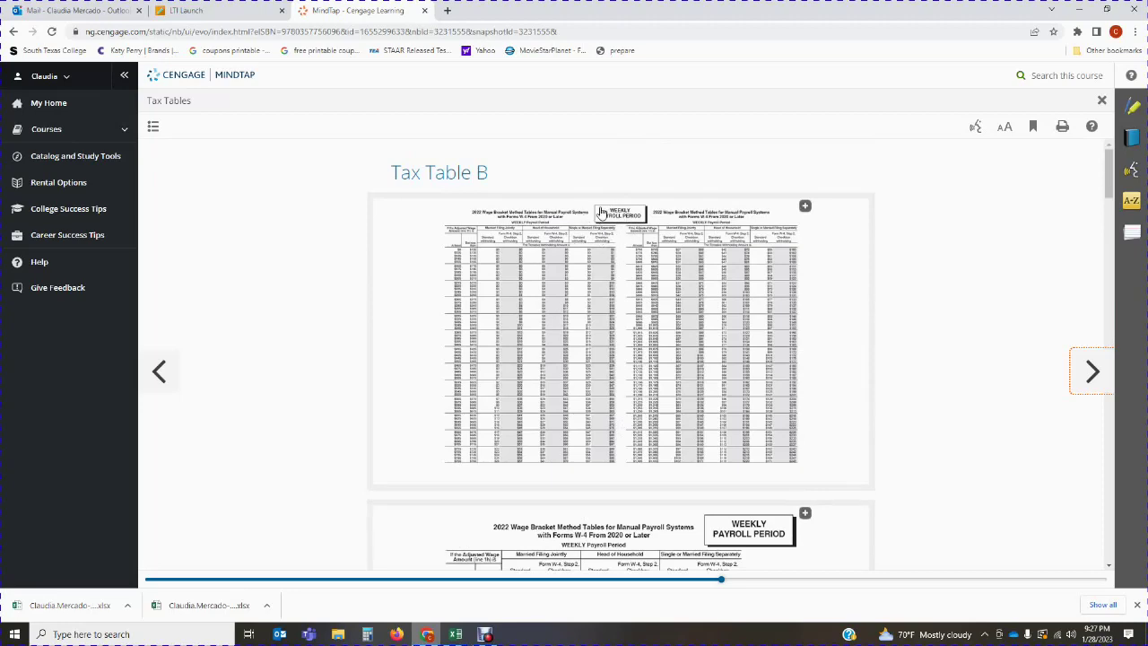
Step: Compare the worksheet's wage bracket excerpt with the weekly table in Tax Table B, ending back in the Excel workbook
left_click(455, 634)
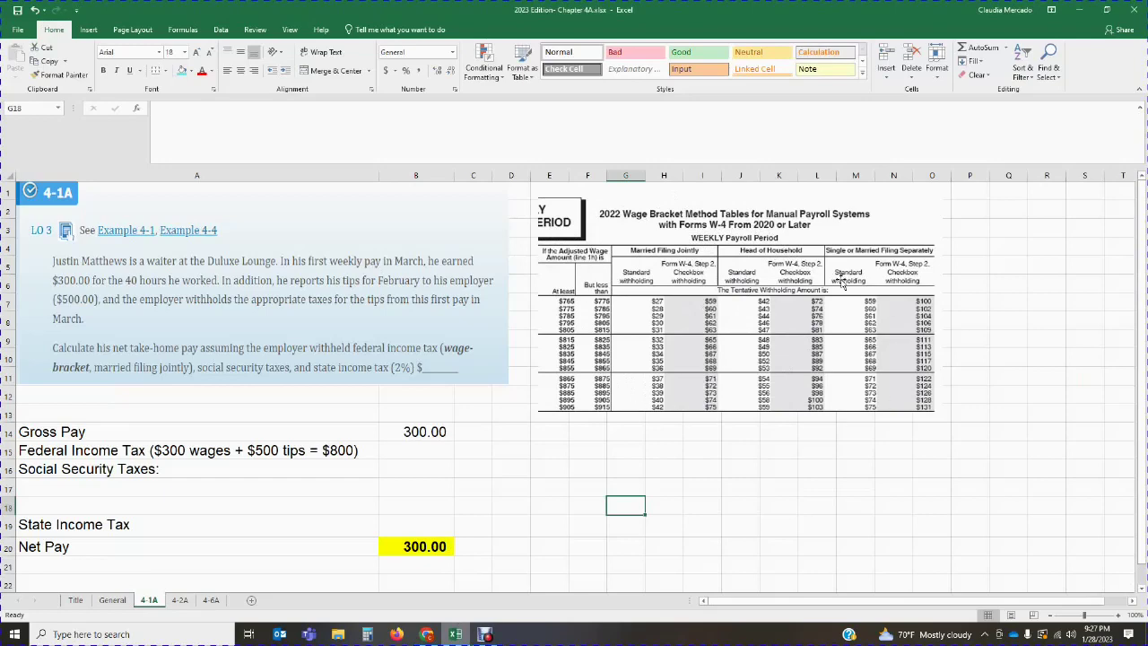
left_click(427, 634)
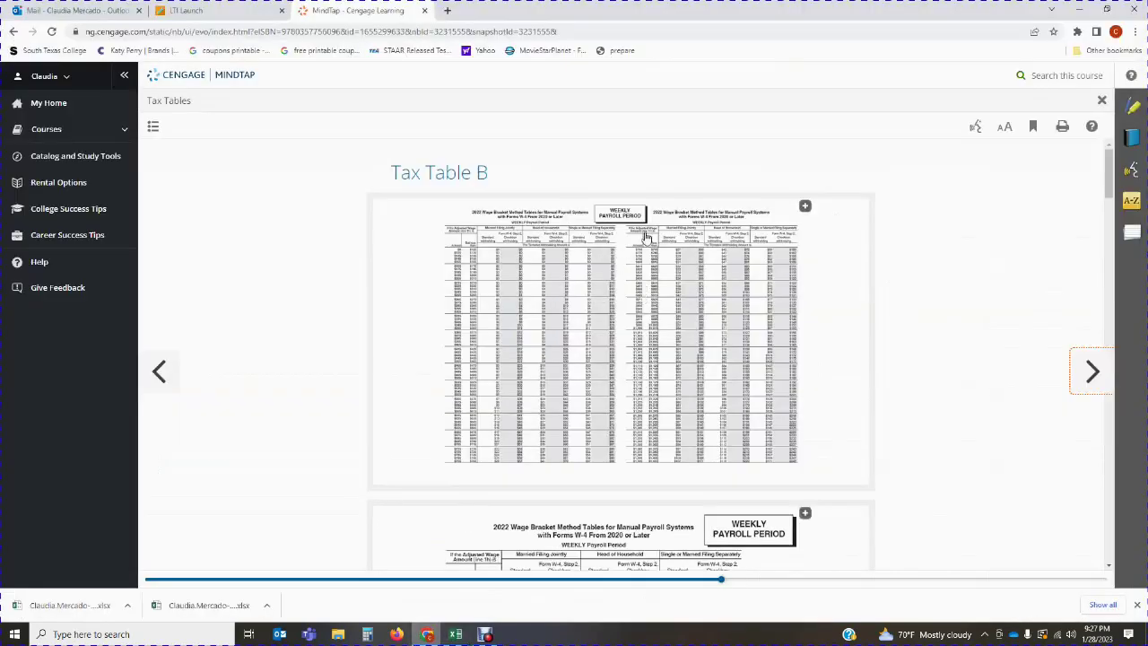
left_click(455, 634)
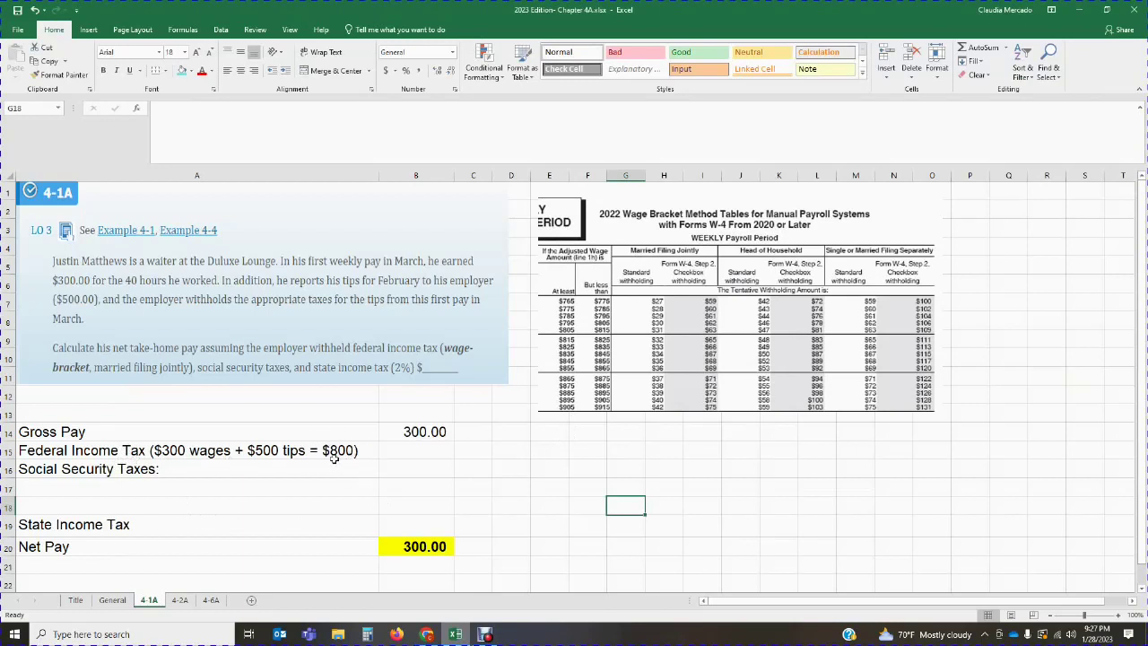
Step: Draw a rectangle about 0.15" high and 2.02" wide over the $795–$805 row, reaching across the Married Filing Jointly standard withholding amount
left_click(89, 30)
left_click(188, 79)
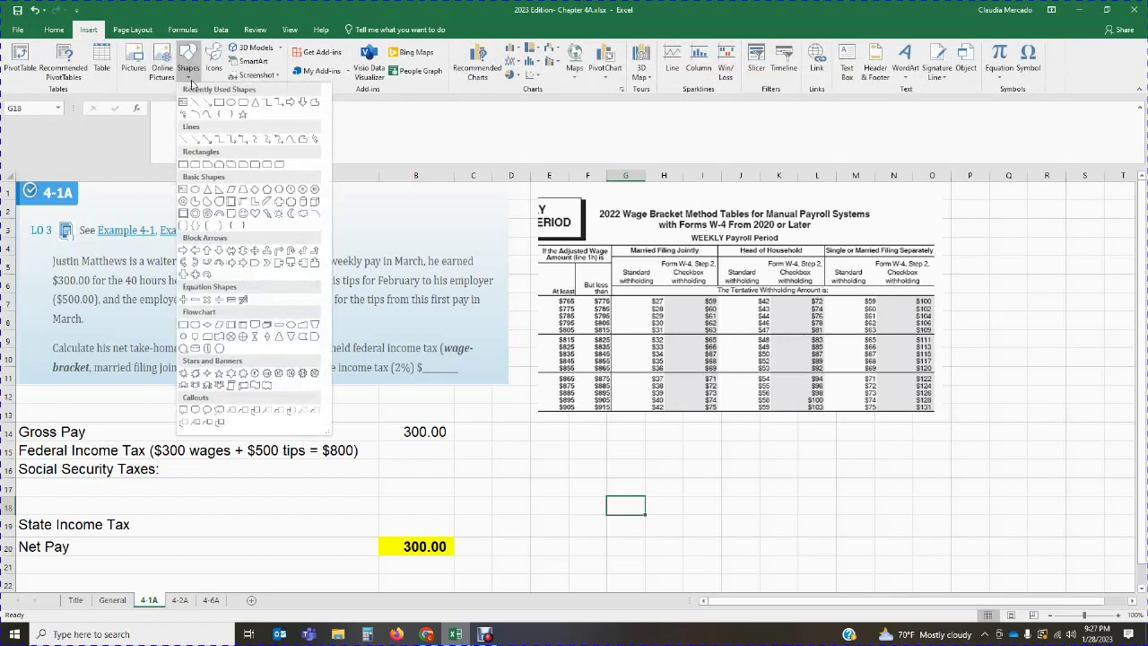
left_click(222, 103)
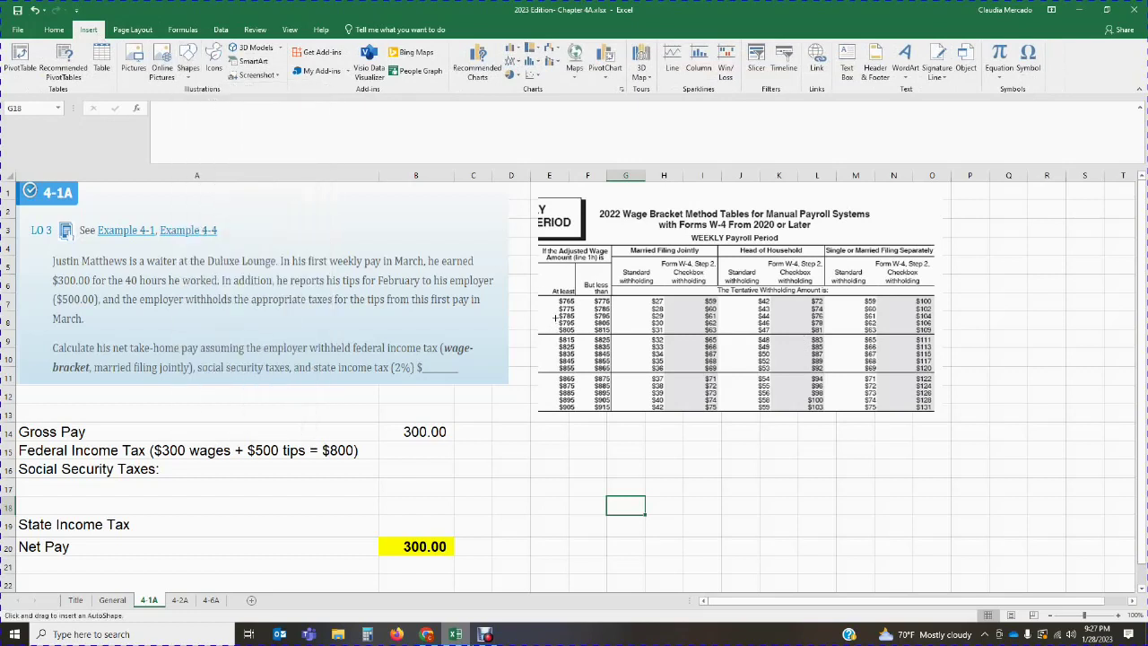
left_click_drag(556, 318, 672, 325)
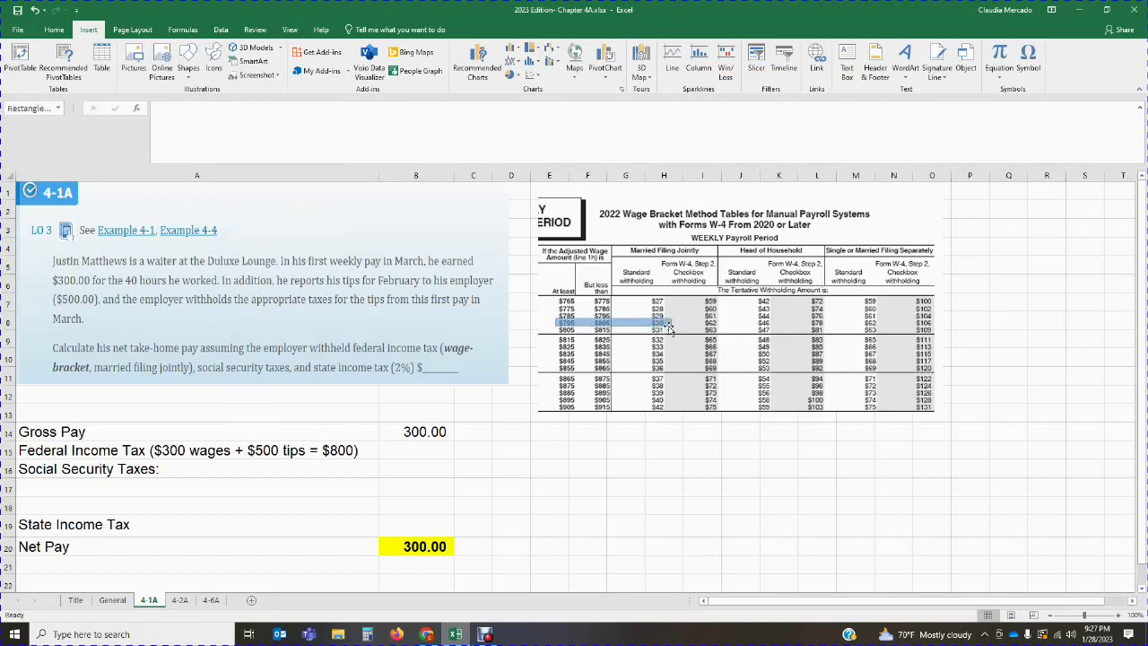
Step: Remove the fill from the rectangle over the $795–$805 row and give it a red 2¼ pt outline
left_click(436, 48)
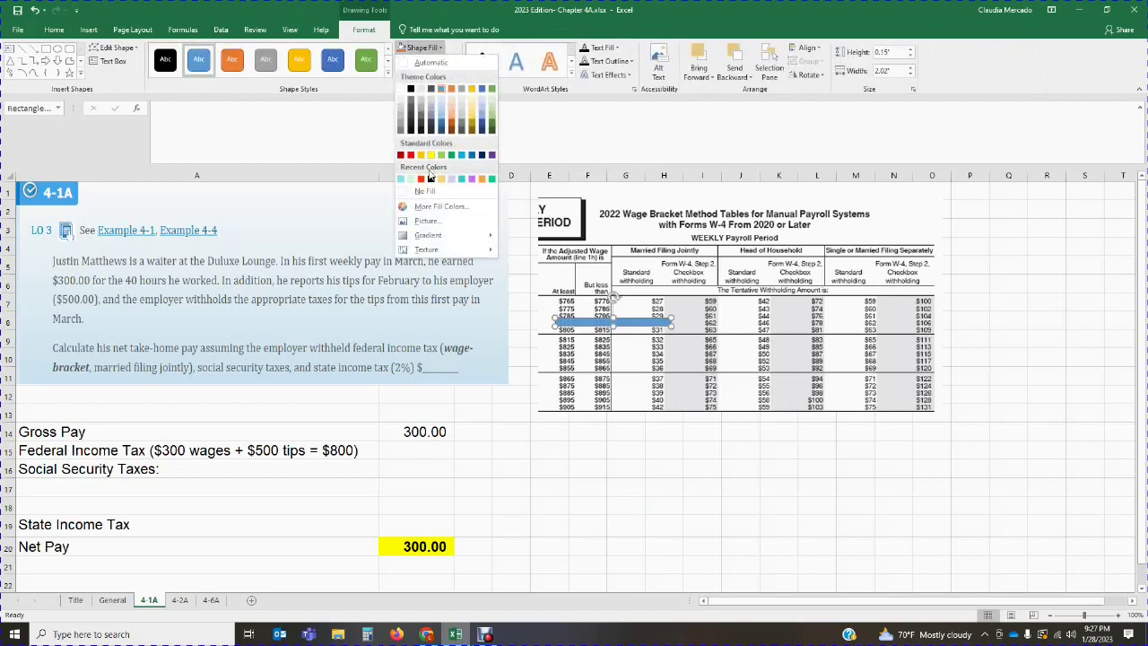
left_click(430, 192)
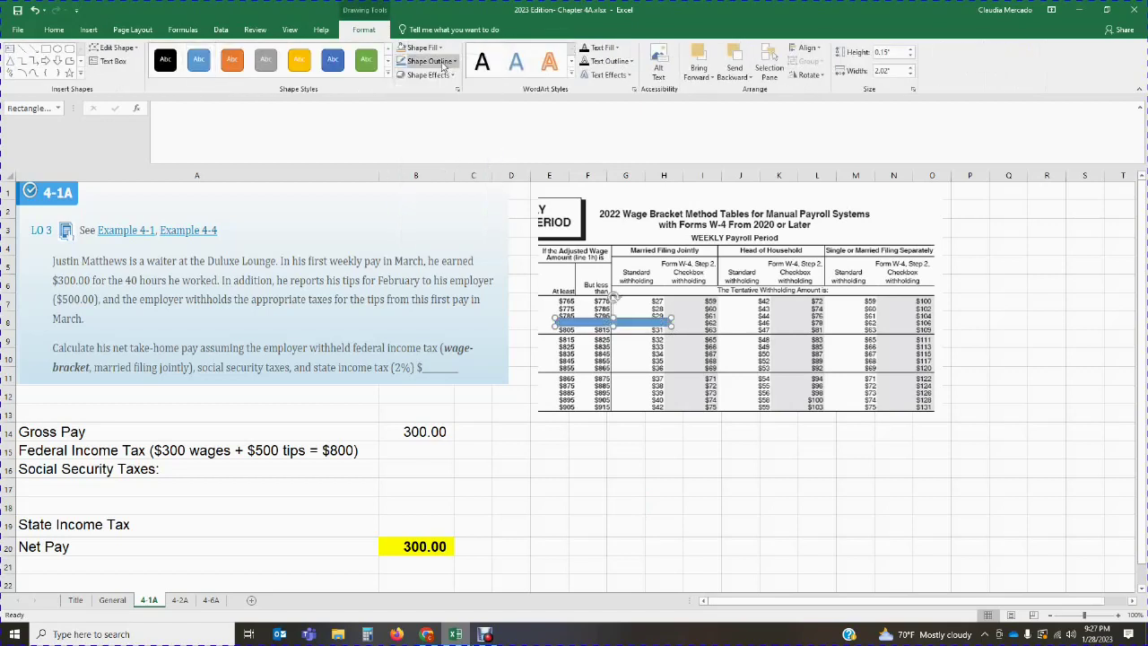
left_click(429, 61)
left_click(410, 168)
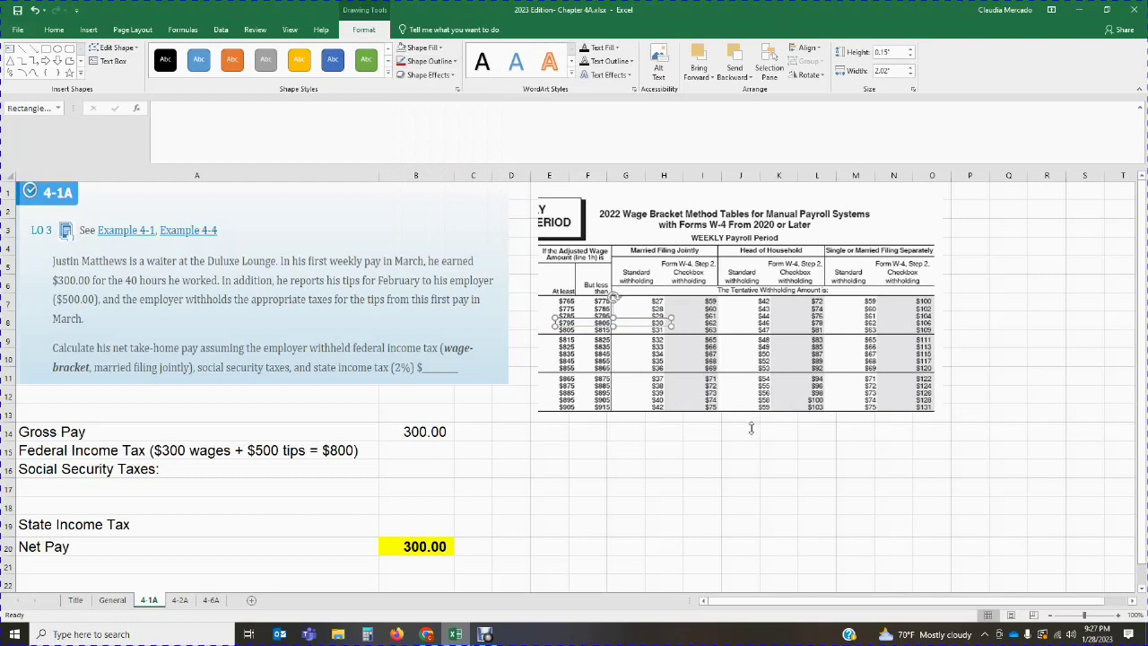
left_click(429, 61)
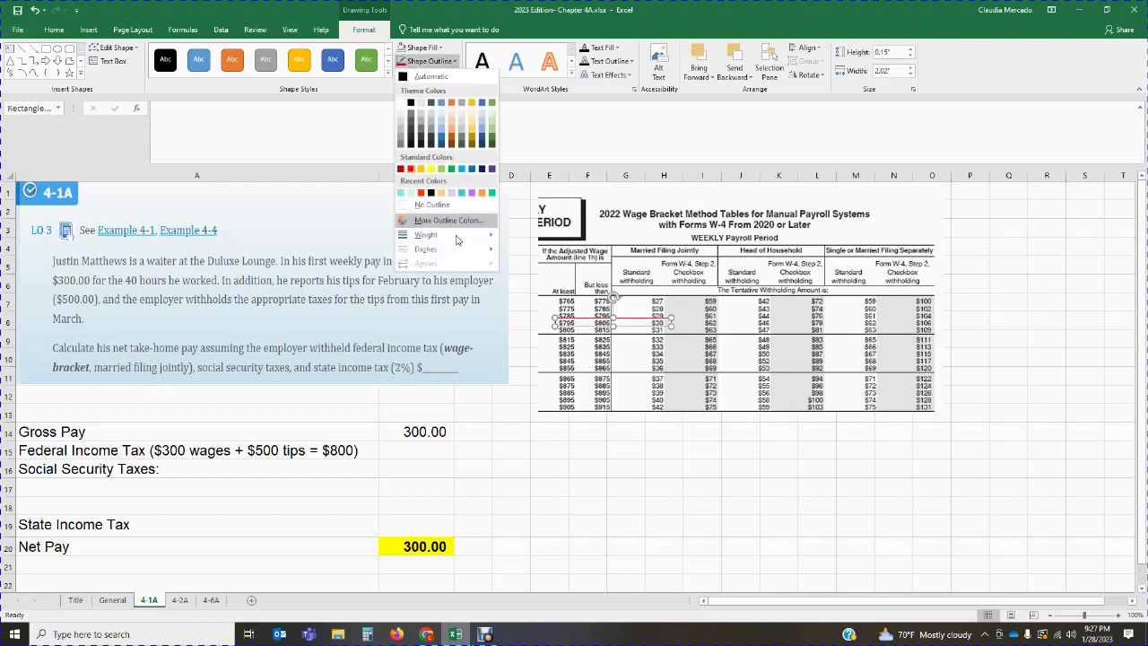
mouse_move(457, 239)
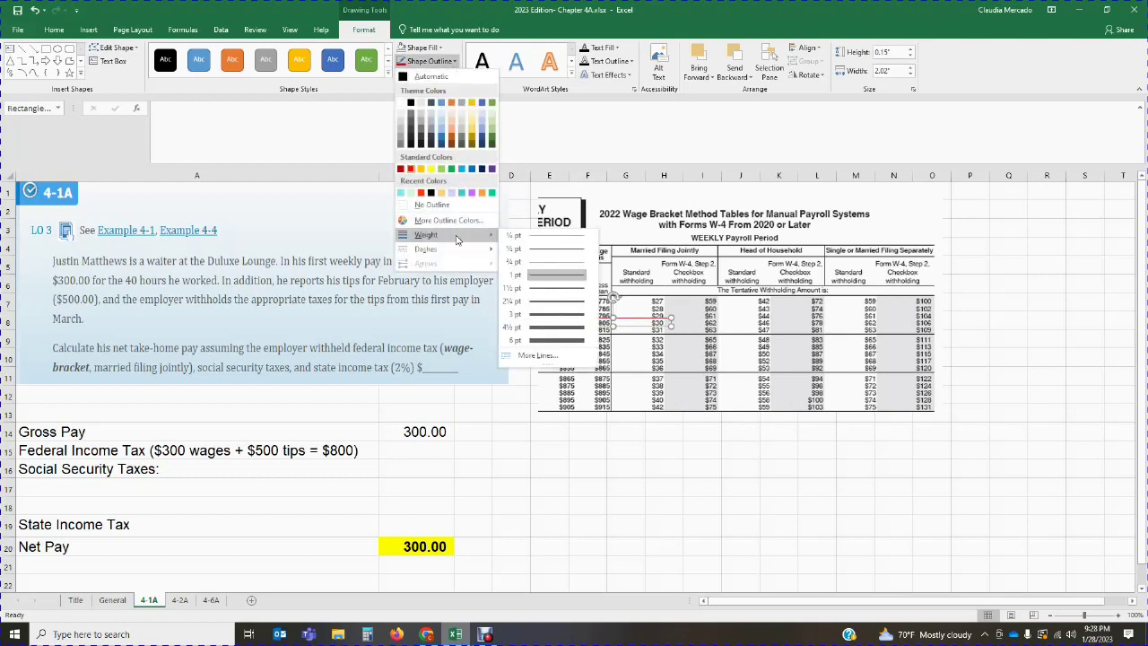
left_click(562, 303)
left_click(789, 538)
left_click(692, 467)
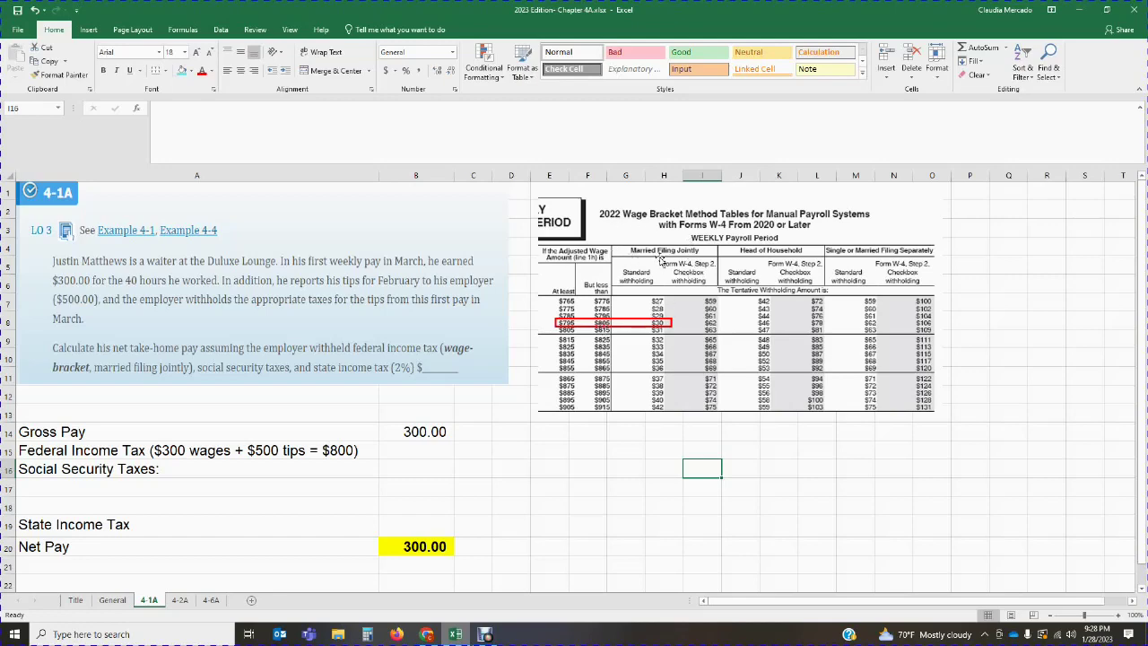
Step: Draw a rectangle about 0.29" high and 1.62" wide around the Married Filing Jointly heading, with no fill and a thin red outline
left_click(89, 30)
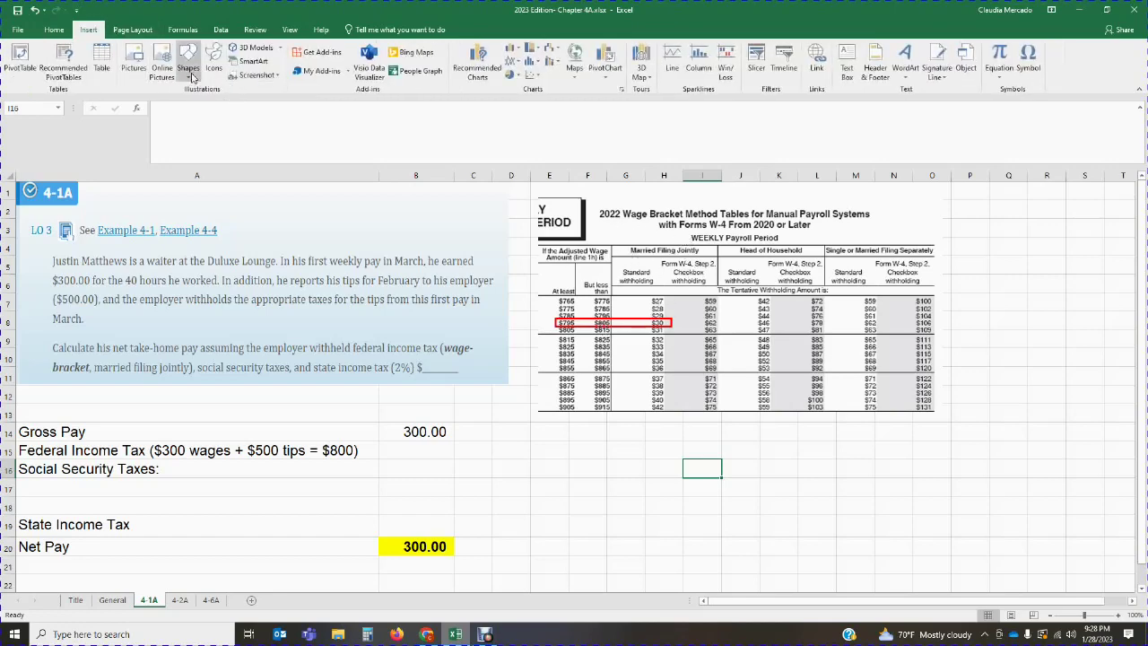
left_click(197, 78)
left_click(224, 109)
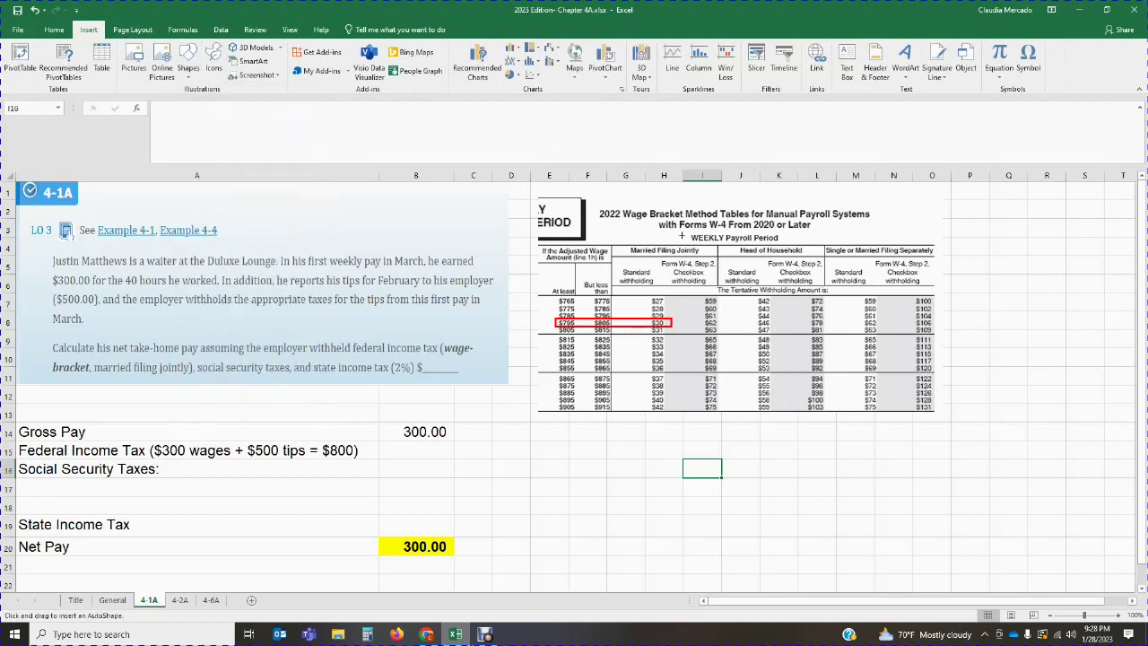
mouse_move(620, 242)
left_mouse_down()
mouse_move(638, 259)
mouse_move(717, 256)
left_mouse_up()
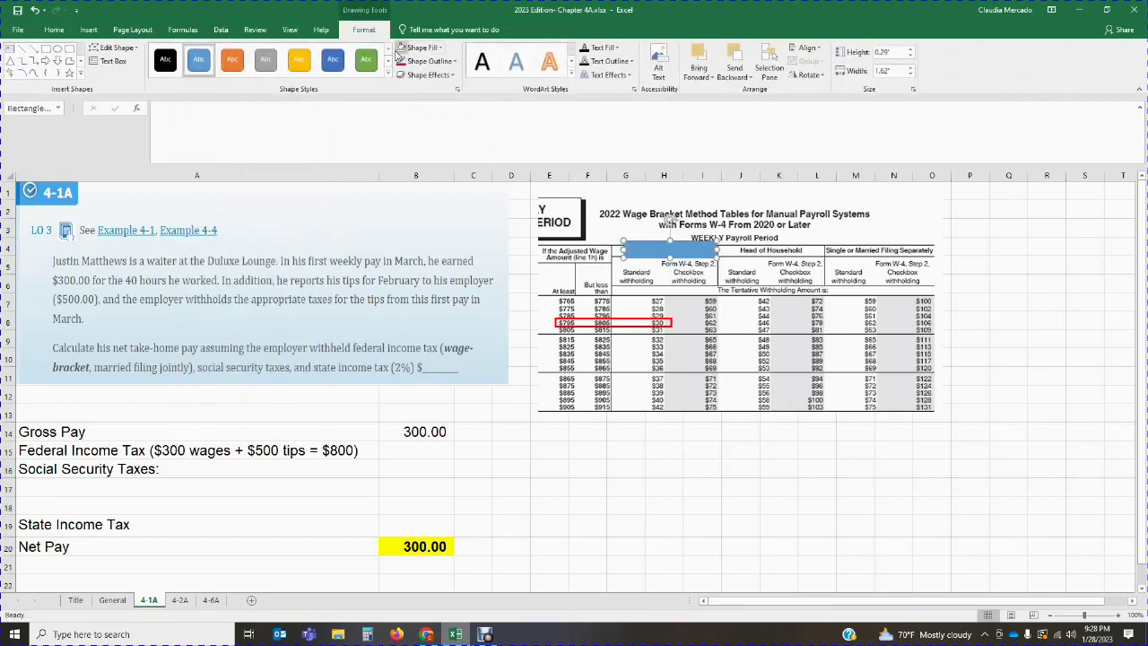
left_click(888, 503)
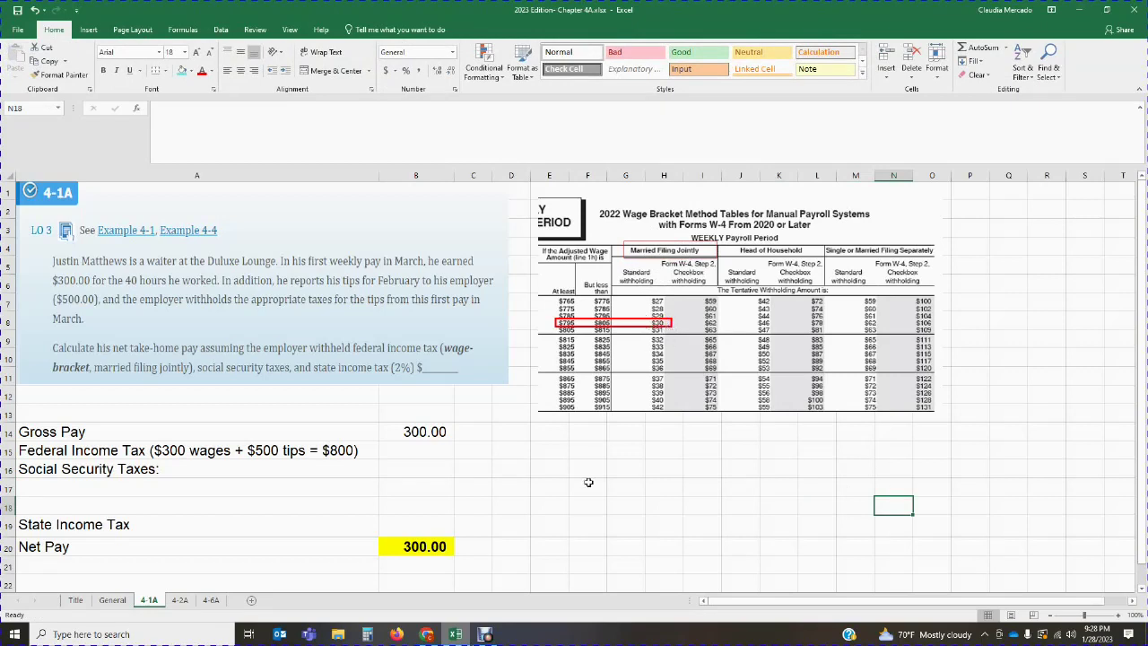
Step: Enter (30.00) as the federal income tax amount in B15
left_click(444, 450)
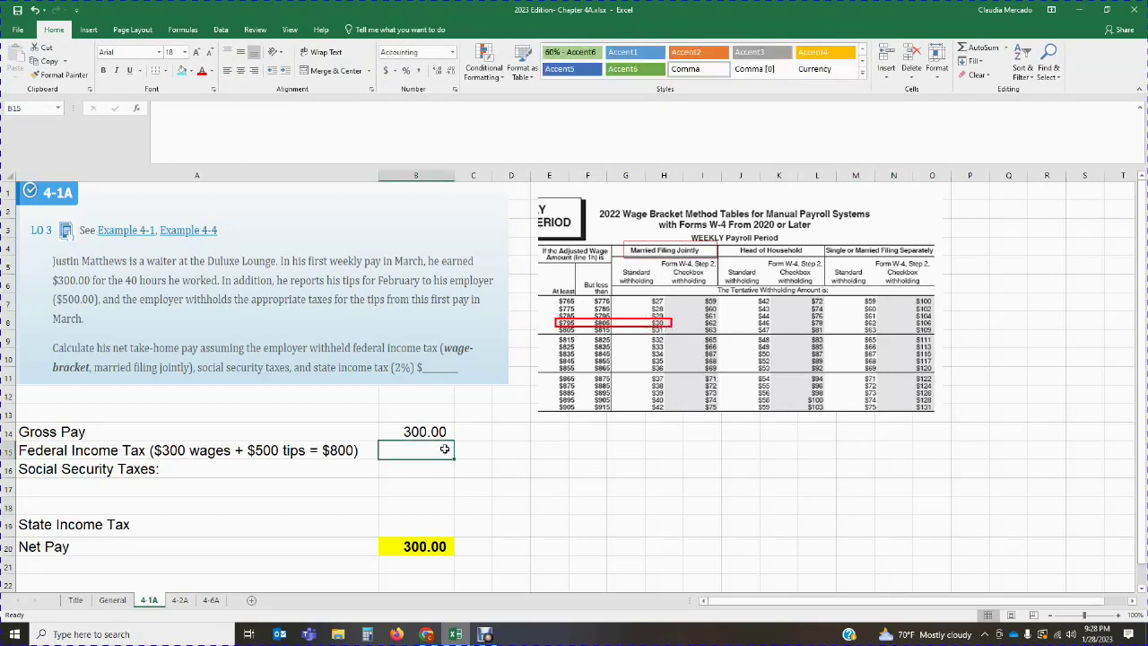
type("(30.00")
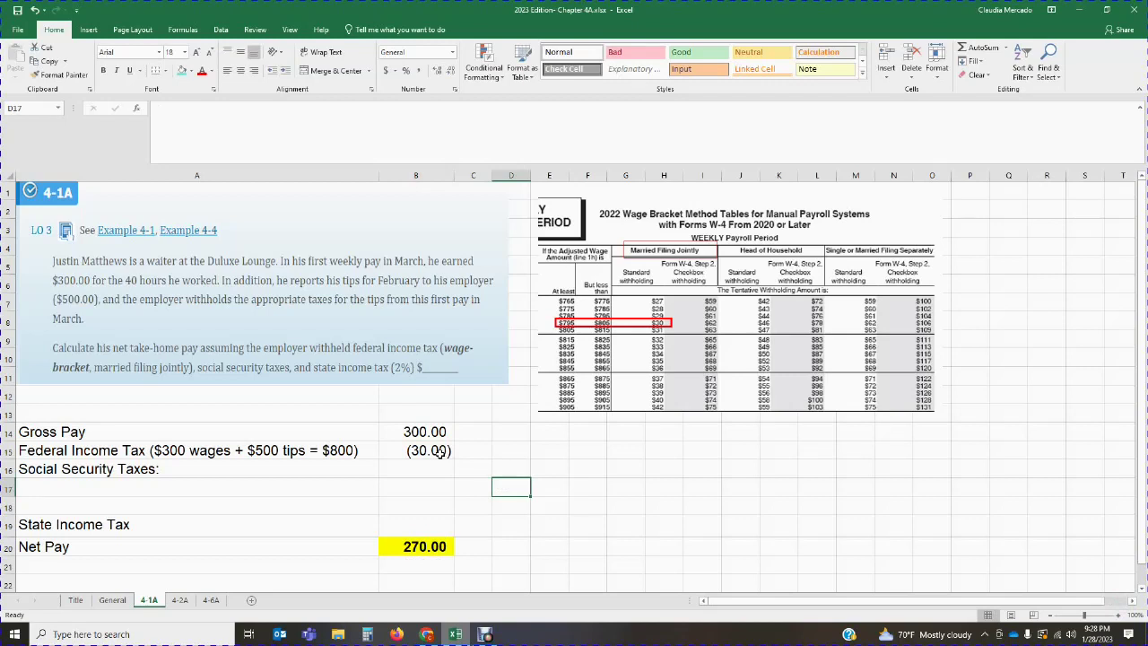
Step: Label the two empty rows beneath Social Security Taxes as OASDI in A17 and HI in A18
left_click(134, 485)
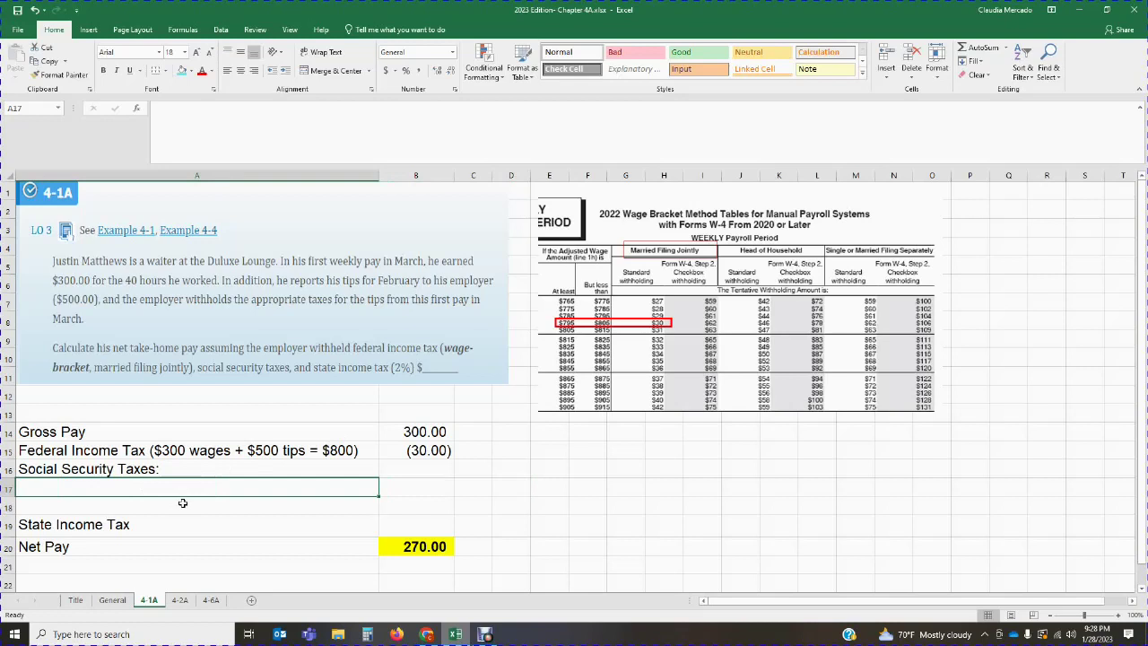
type("OASDI")
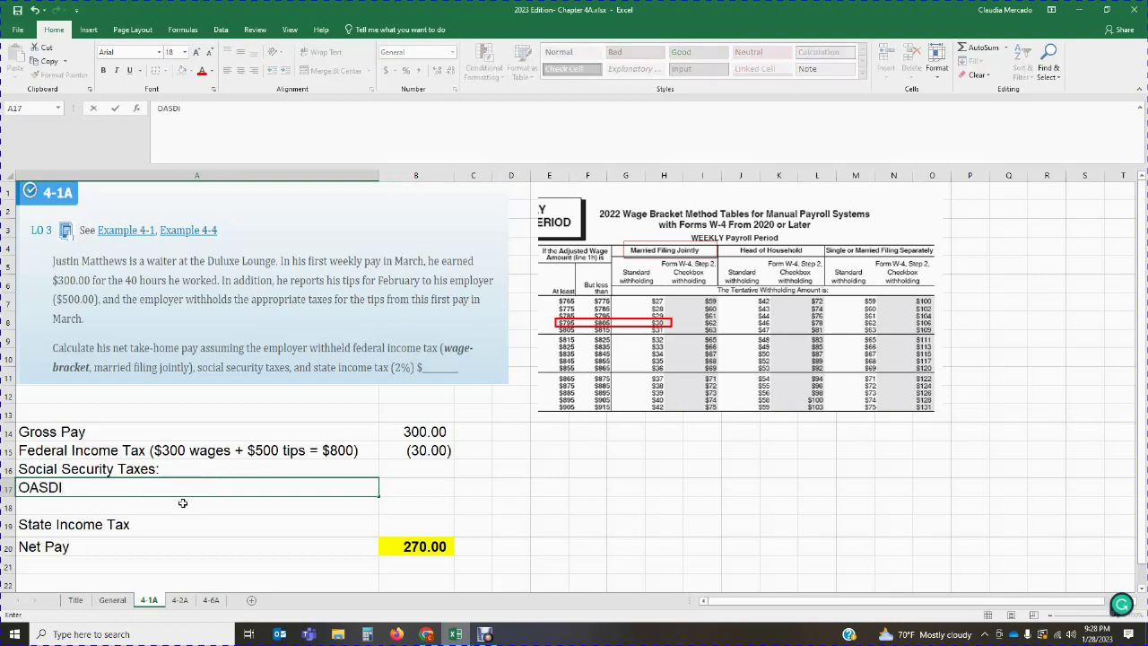
key("Return")
type("HO")
key("BackSpace")
type("I")
Step: Extend the OASDI label in A17 to read "OASDI: 6.2% X $800"
left_click(135, 488)
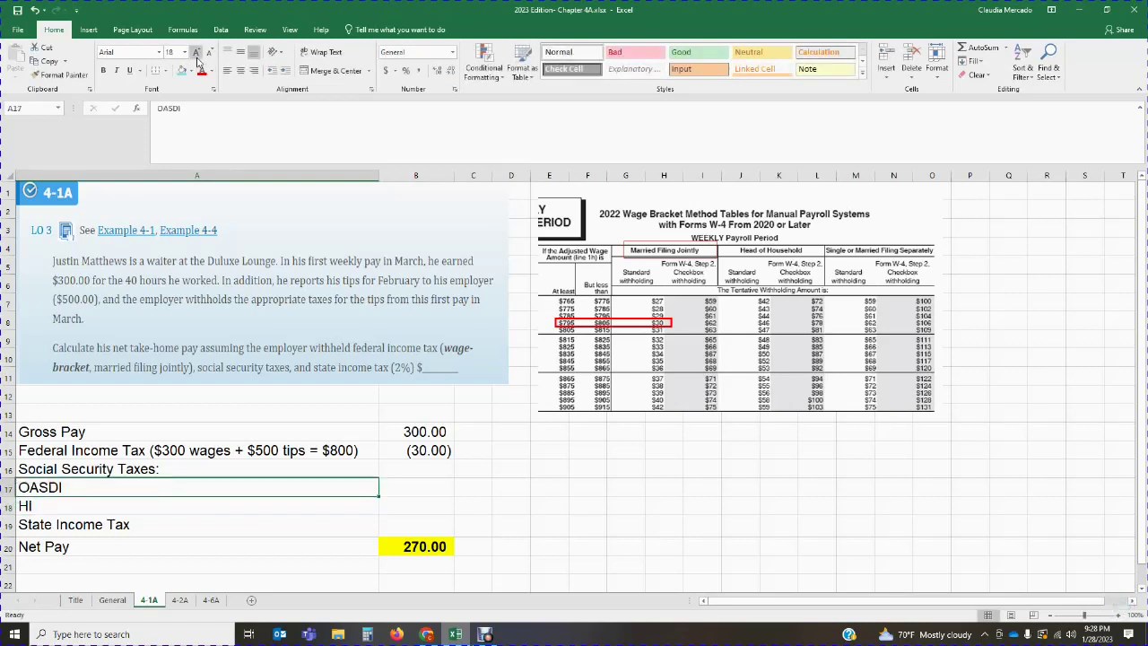
left_click(190, 109)
type(": ")
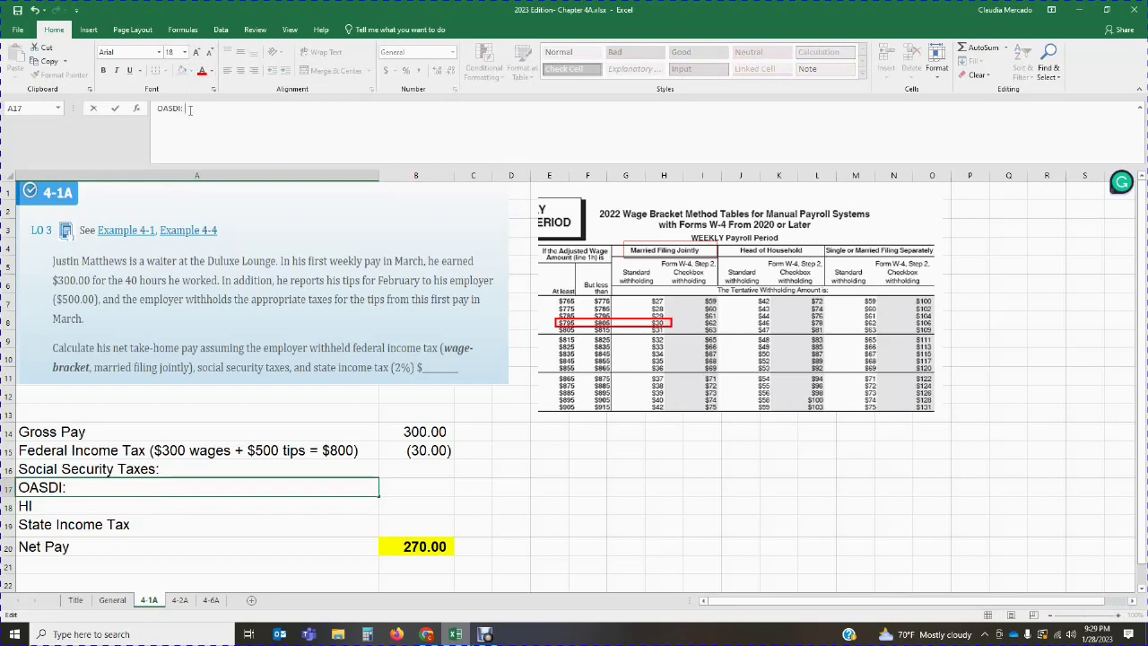
type("6.2% X $800")
key("Tab")
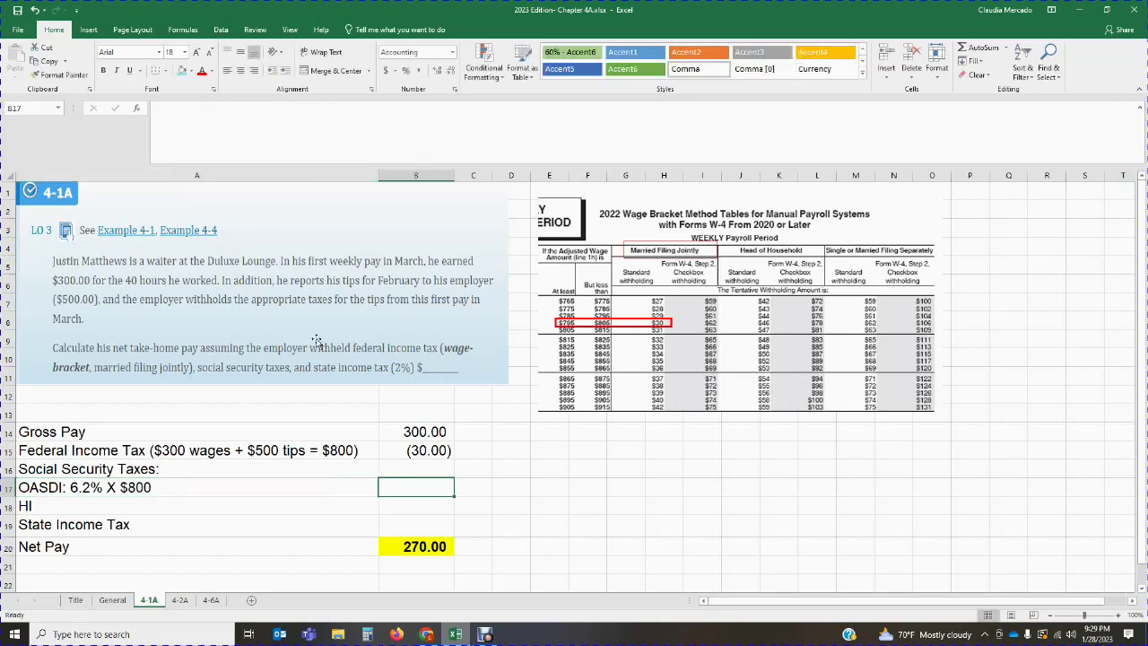
Step: Multiply 800 by 6.2% in Calculator and enter ($49.60) in B16 beside Social Security Taxes
left_click(367, 634)
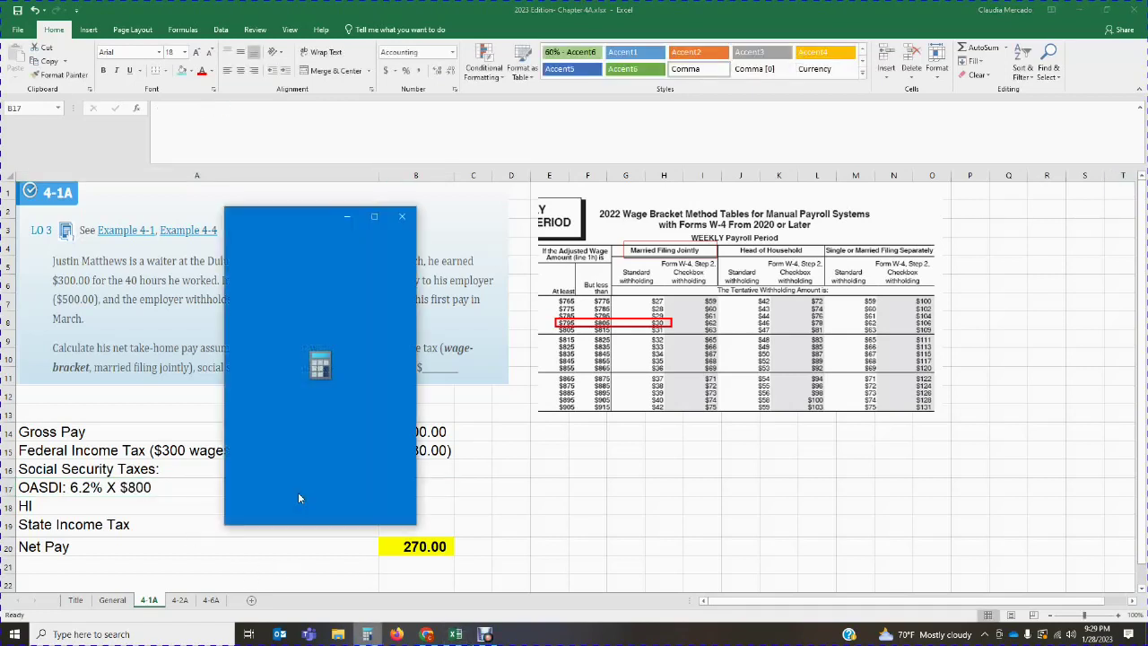
left_click_drag(308, 232, 588, 233)
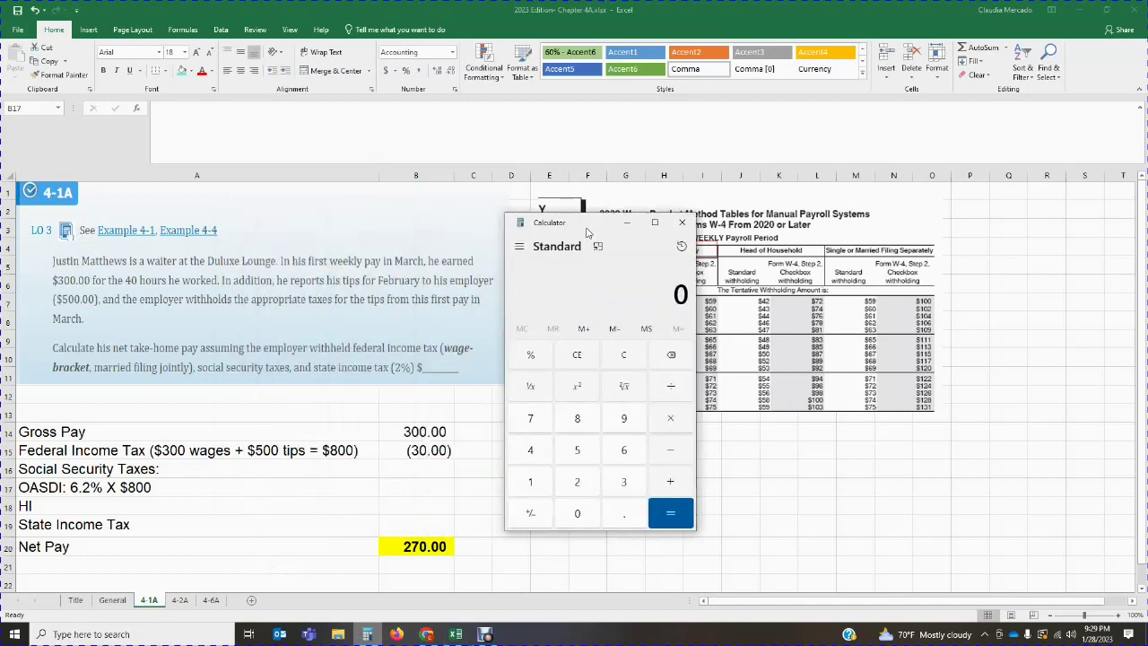
type("800*6.2")
left_click(530, 354)
left_click(669, 512)
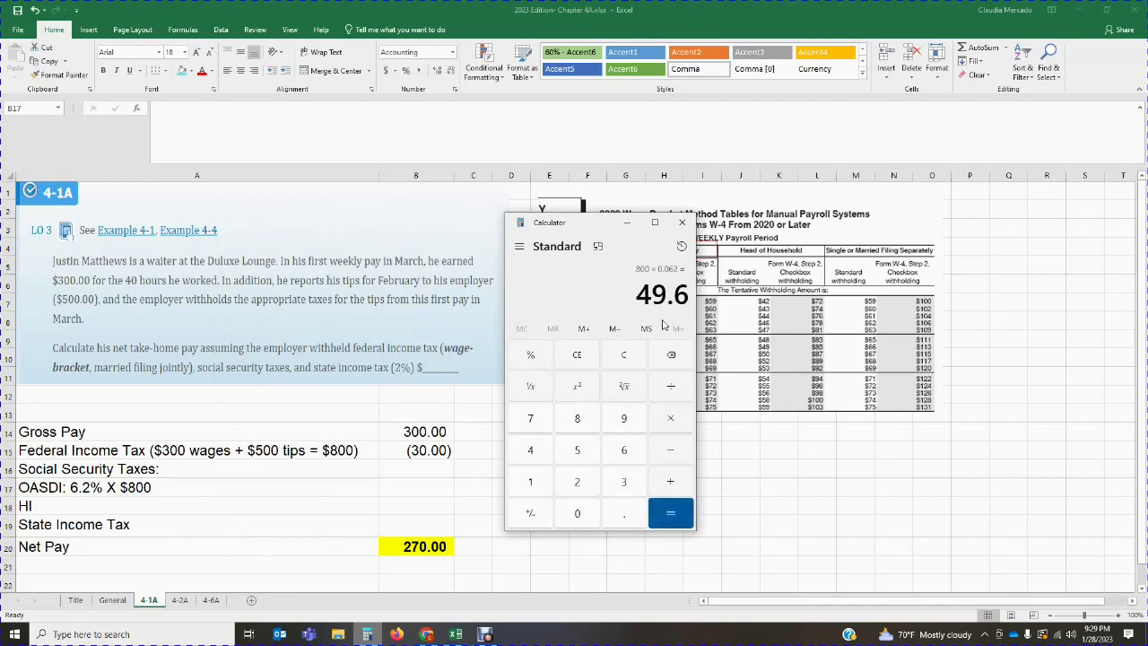
left_click(434, 466)
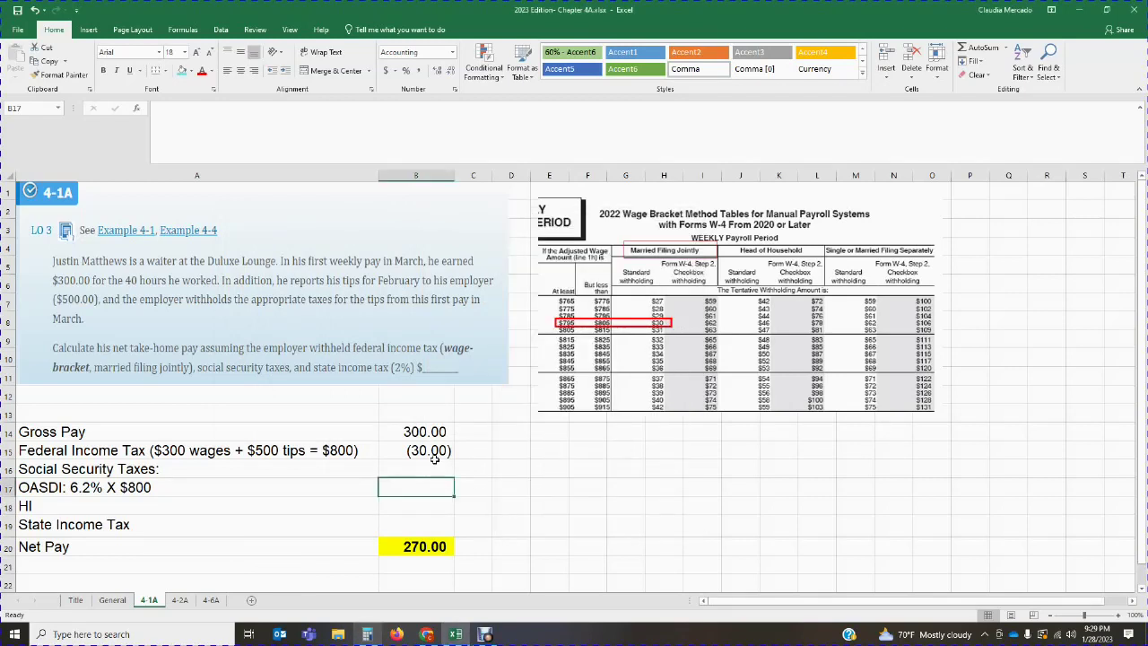
type("(")
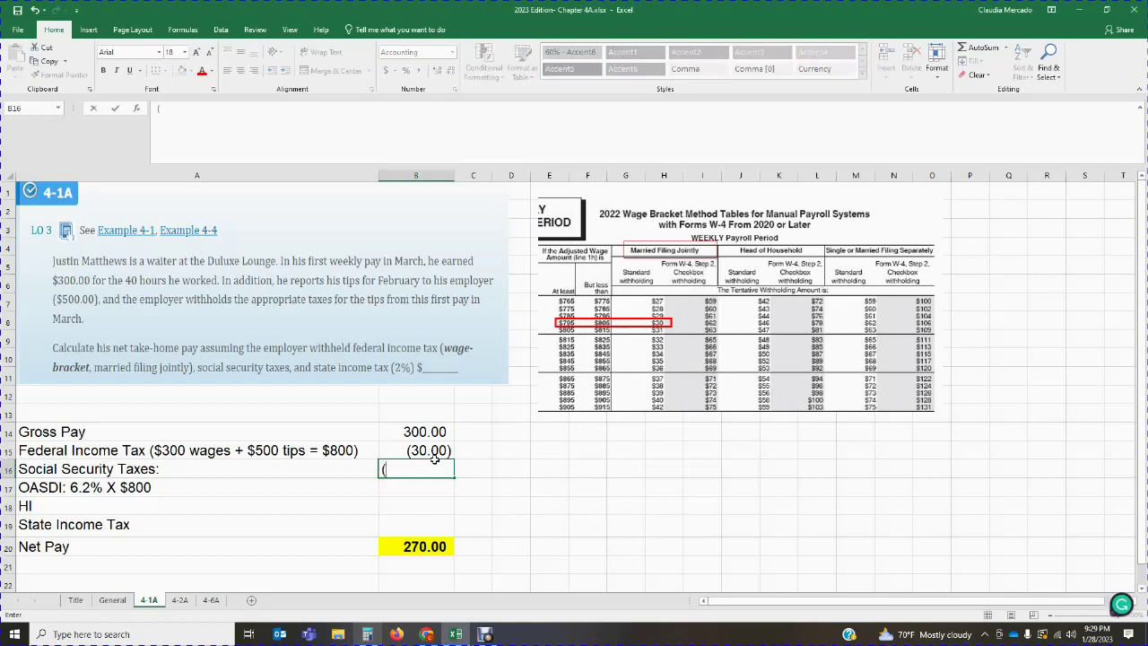
type("$49.60)")
key("Return")
Step: Indent the OASDI label in A17 and change A18 to an equally indented "HI: 1.45% X $800"
left_click(176, 487)
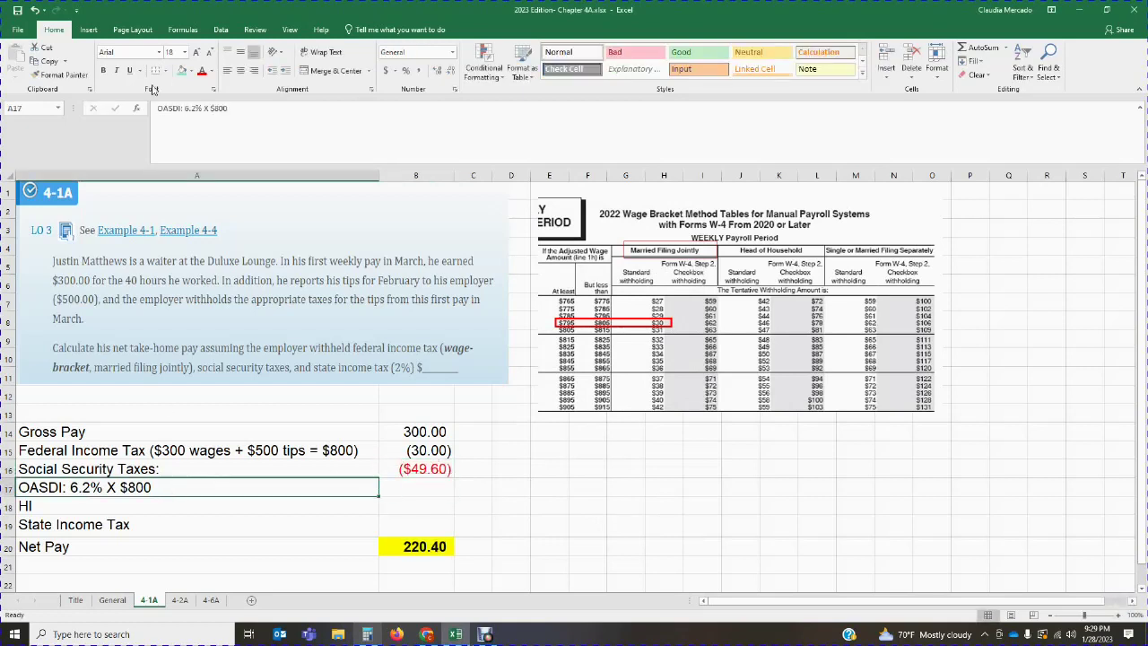
left_click(158, 108)
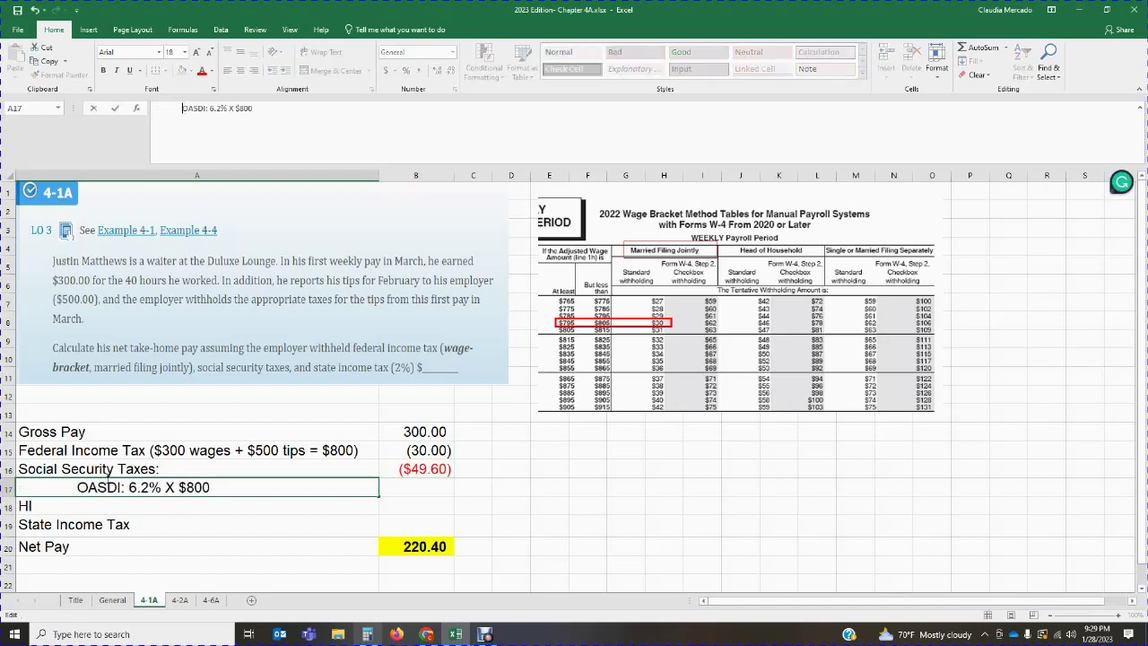
left_click(45, 507)
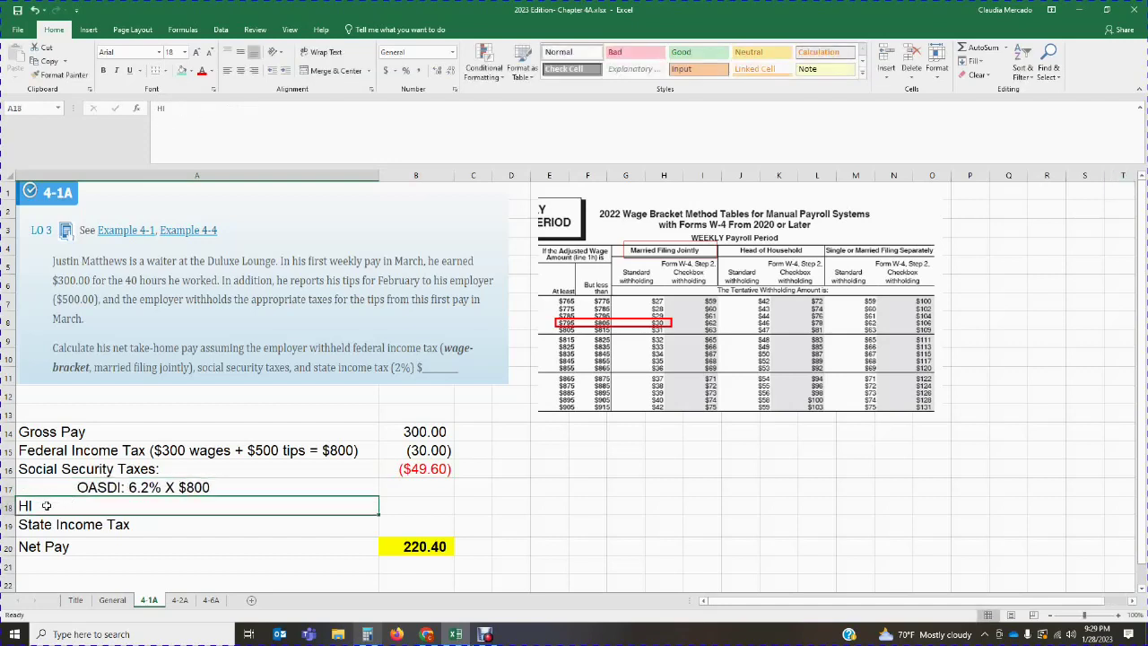
left_click(159, 107)
type("HI:")
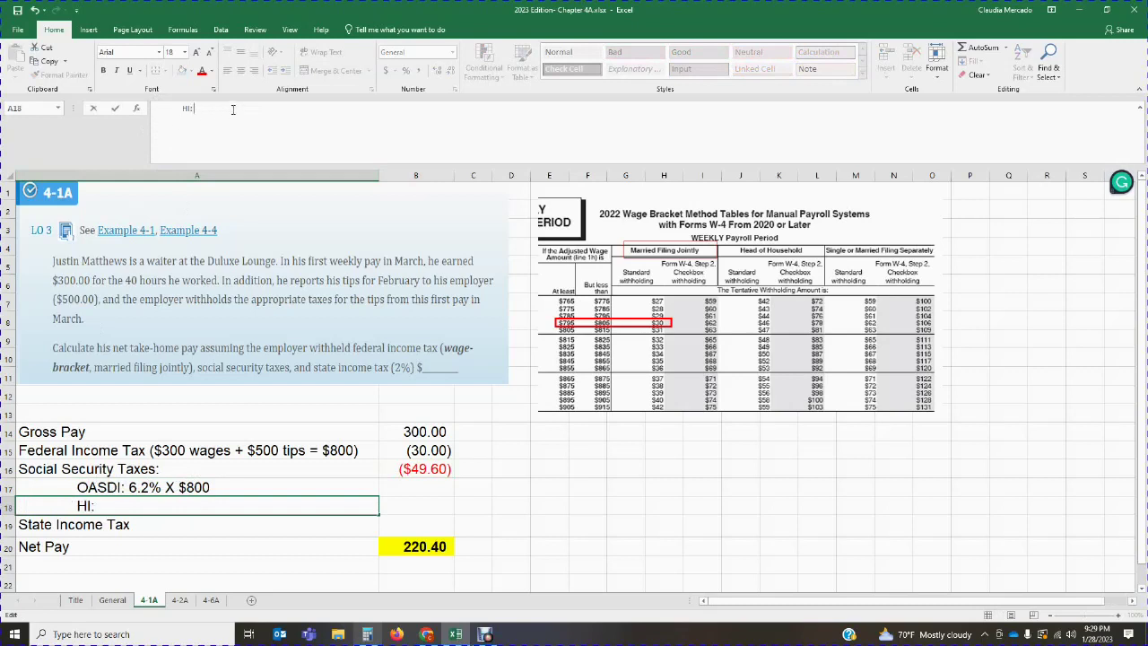
type(" 1.45% X $800")
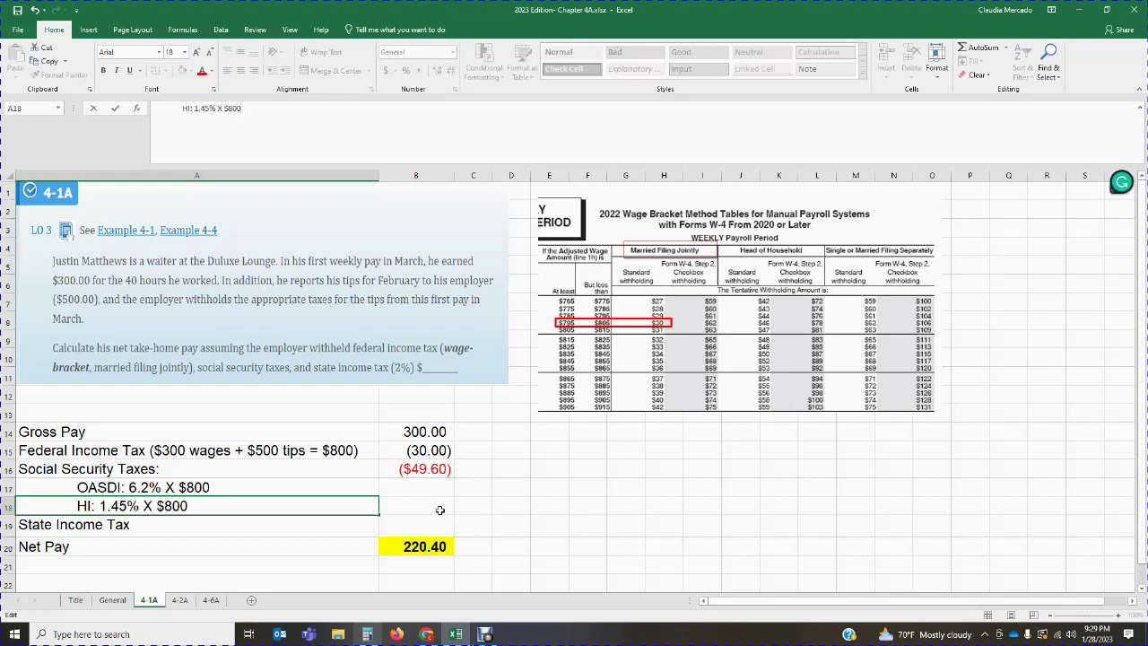
Step: Clear the amount beside the Social Security Taxes heading in B16
left_click(437, 473)
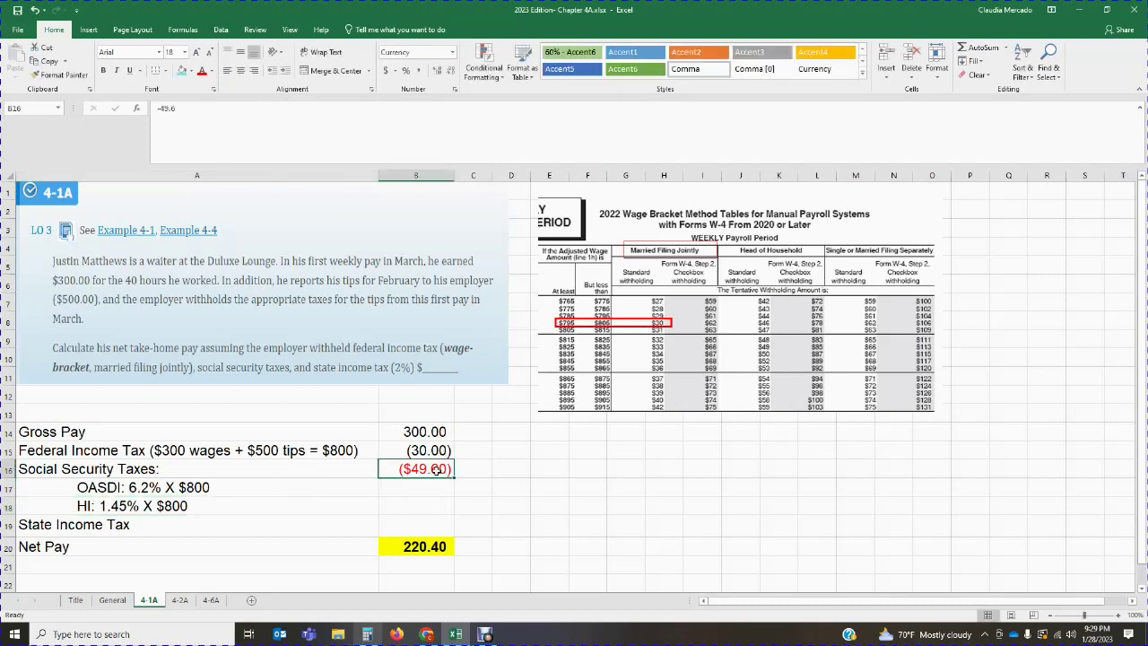
key("Delete")
Step: Multiply 800 by 6.2% in Calculator and enter -49.6 as the OASDI amount in B17
left_click(421, 486)
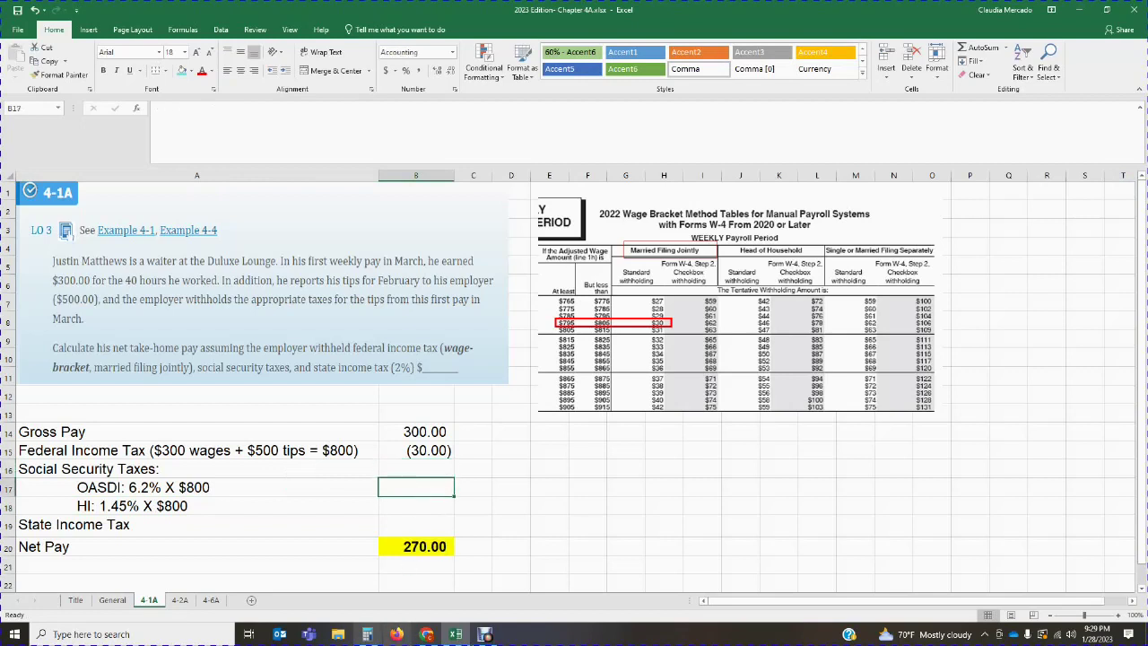
left_click(366, 634)
left_click(631, 357)
type("6.2")
left_click(631, 356)
type("800")
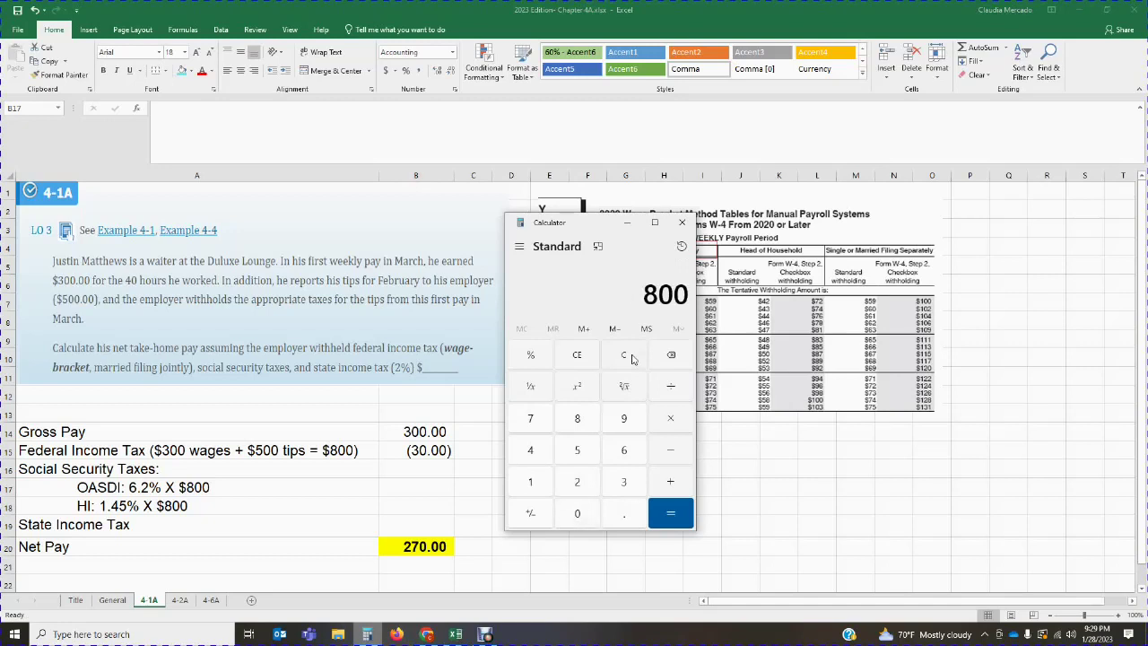
left_click(664, 419)
type("6.2")
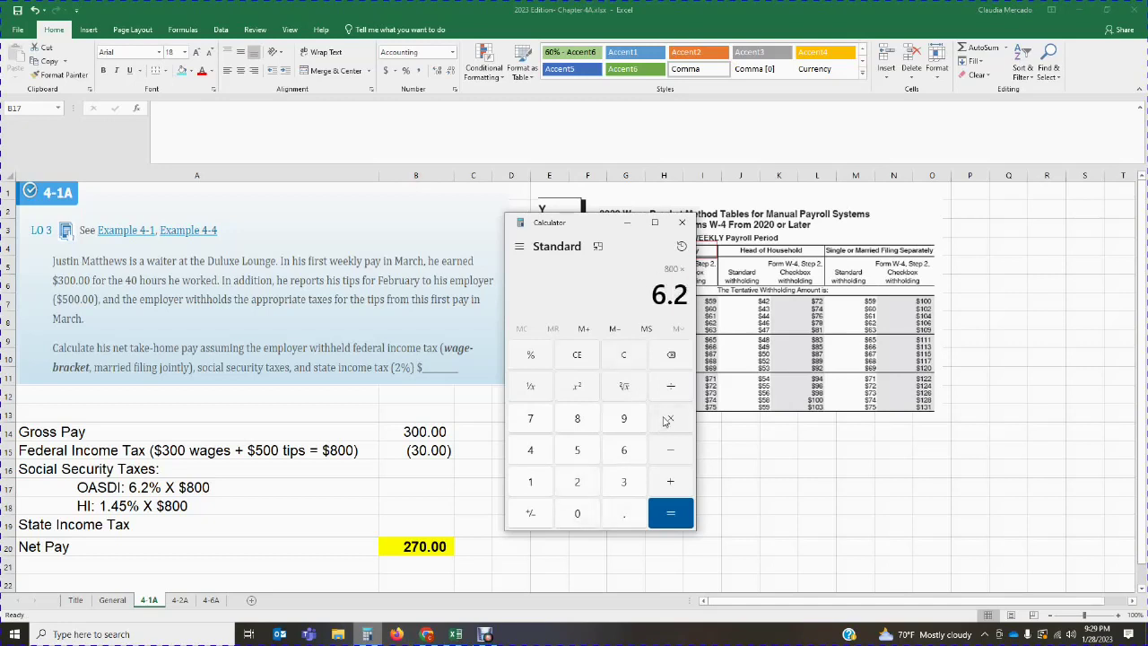
left_click(532, 356)
left_click(673, 511)
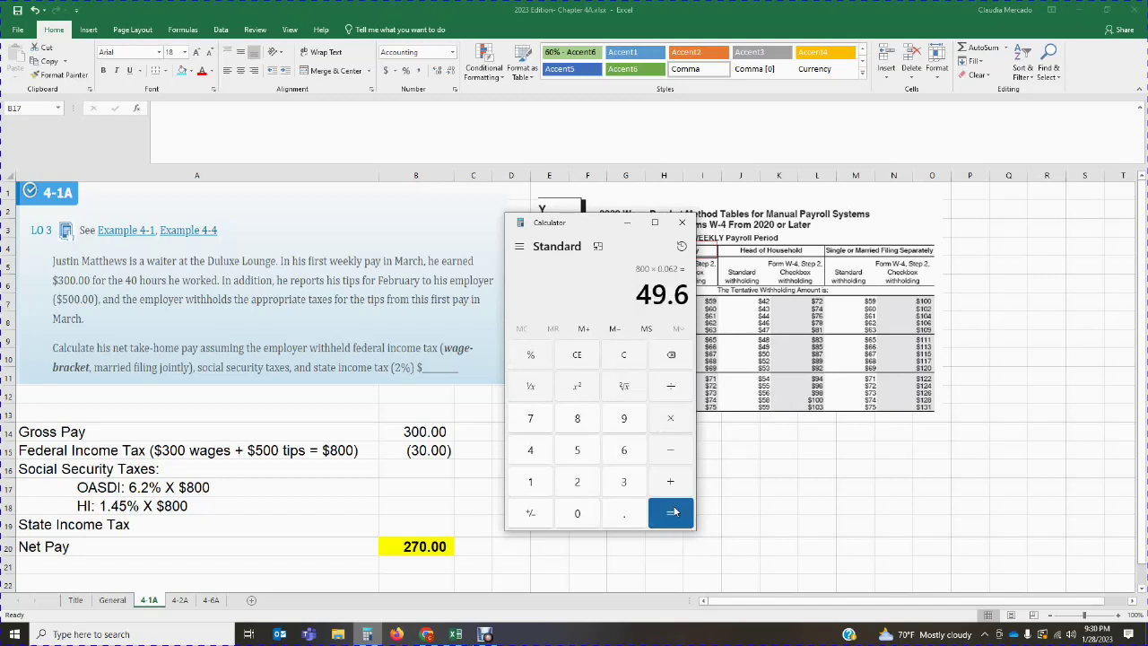
left_click(432, 489)
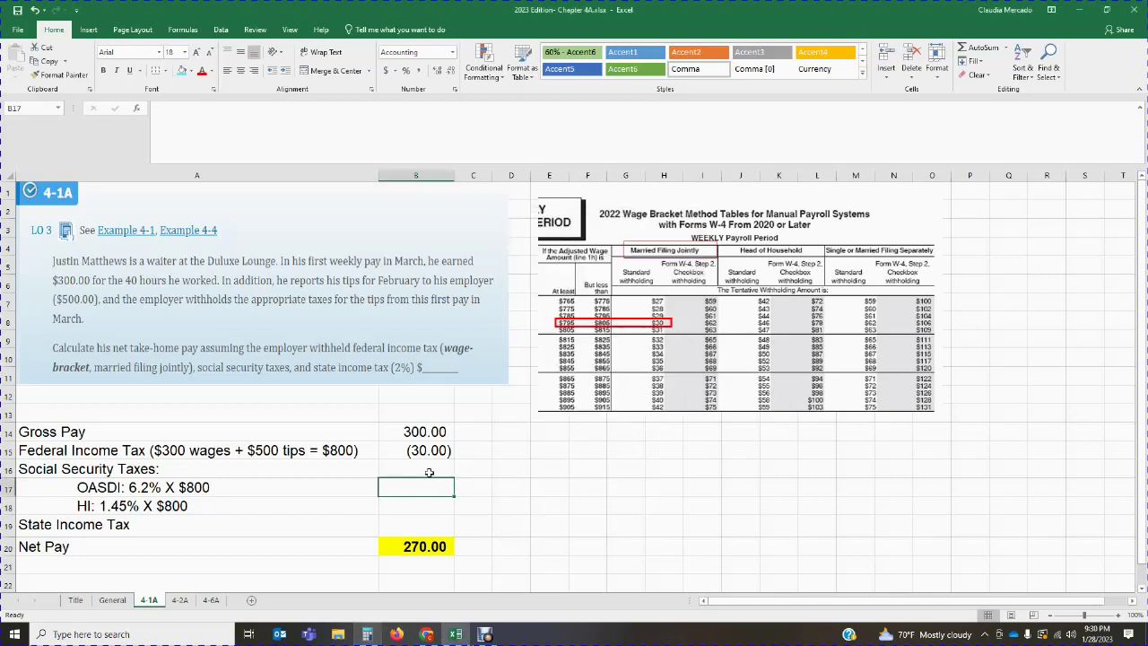
type("-49.6")
key("Return")
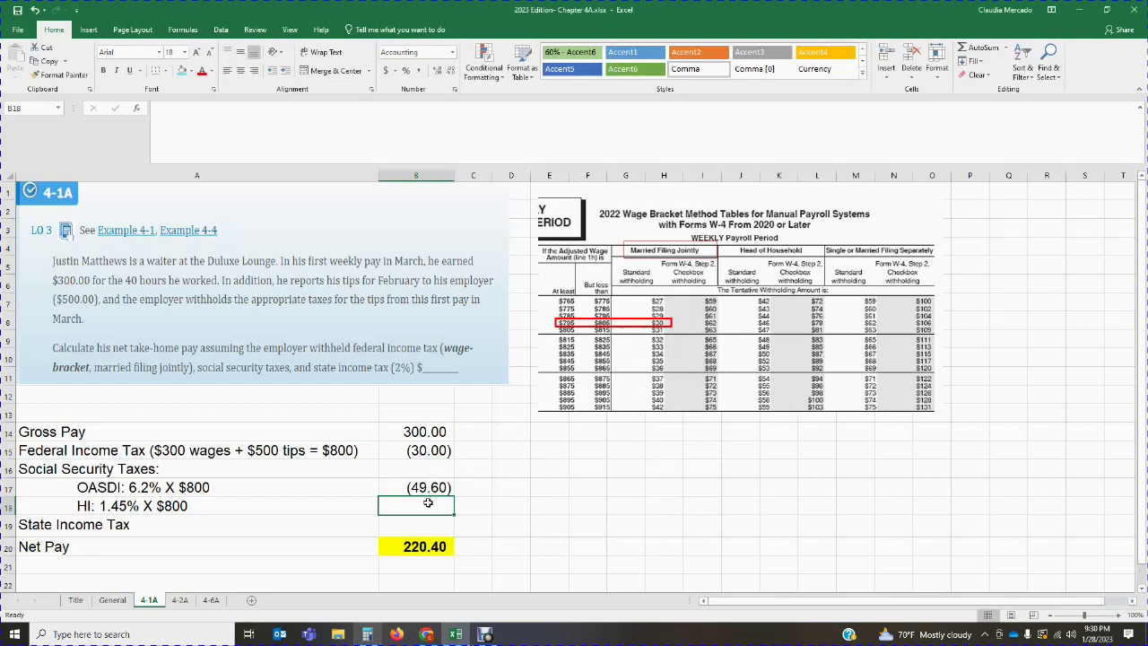
Step: Multiply 800 by 1.45% in Calculator and enter -11.60 as the HI amount in B18
left_click(367, 634)
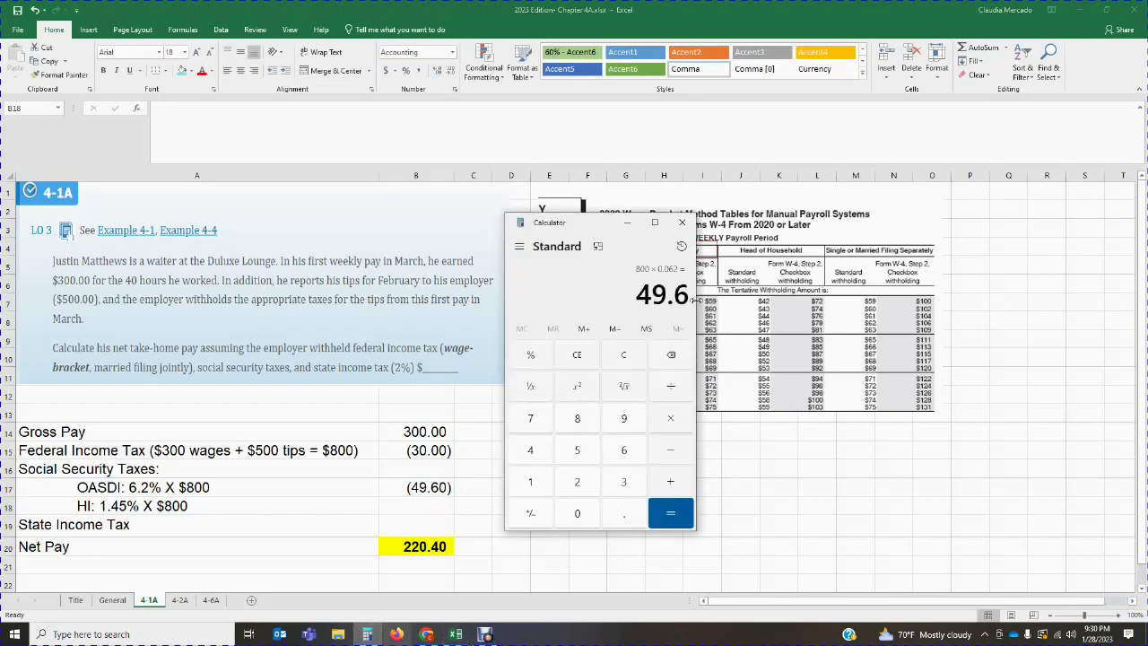
left_click(637, 357)
type("800")
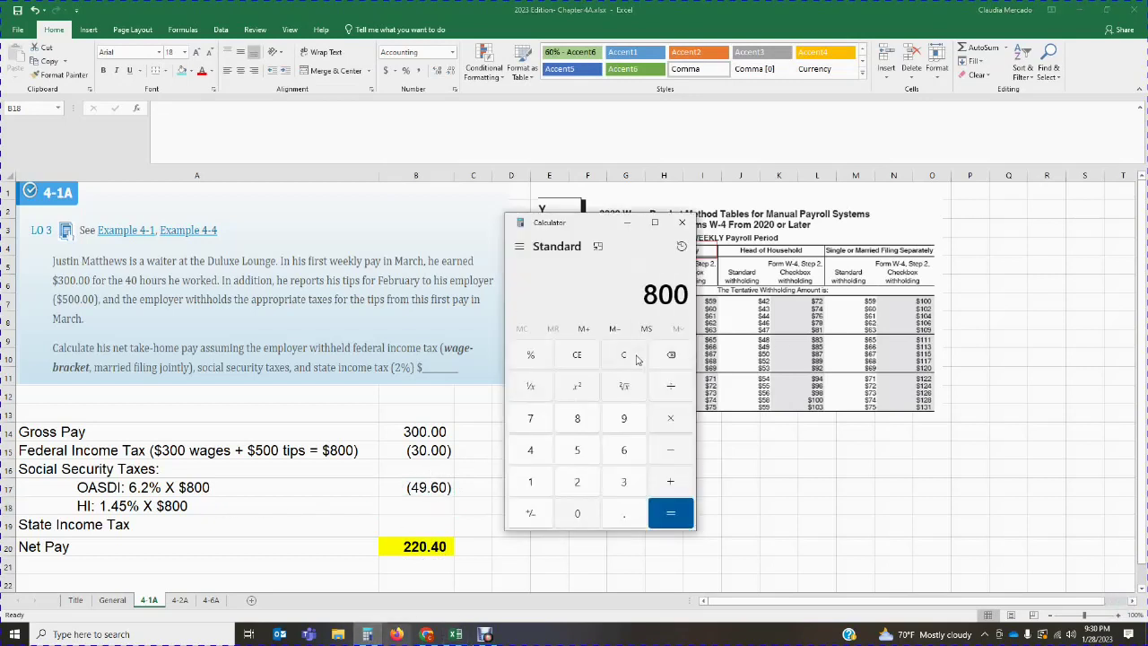
type("*1.45")
left_click(530, 354)
left_click(668, 511)
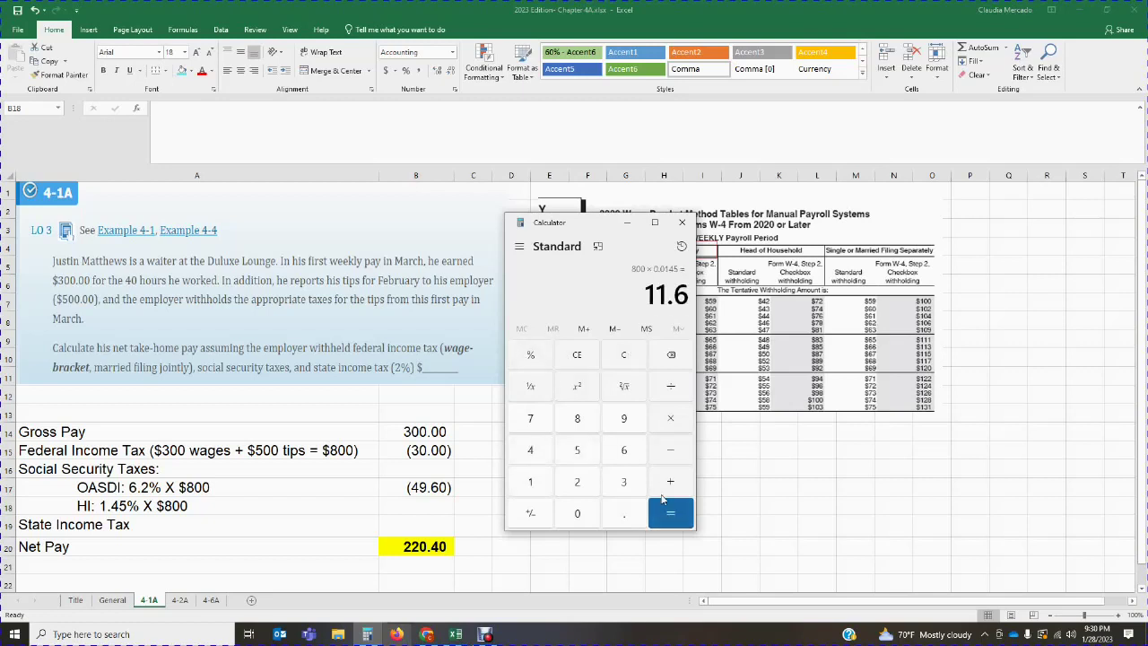
left_click(431, 507)
type("-11.60")
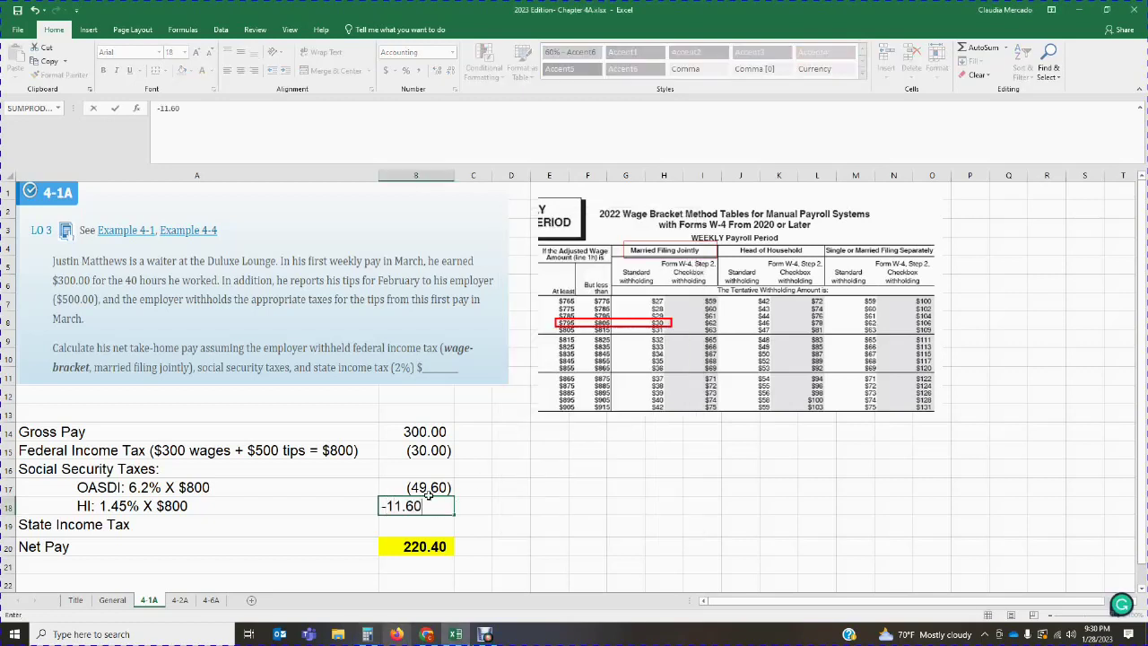
key("Return")
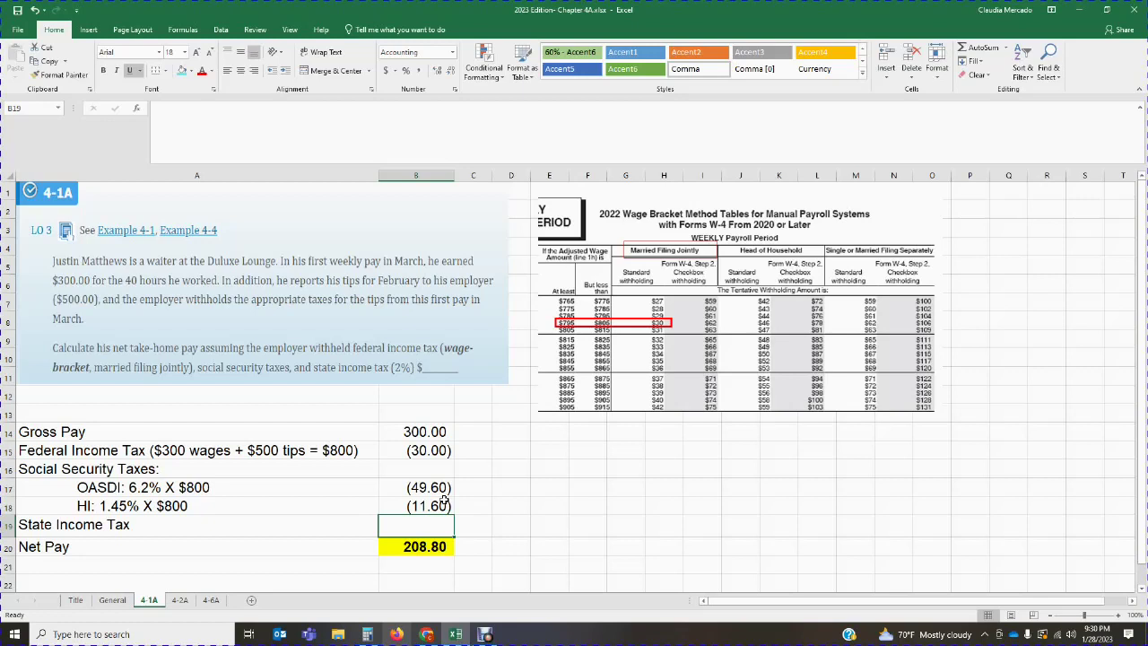
Step: Extend the State Income Tax label in A19 to read "State Income Tax : 2% X $800"
left_click(111, 530)
left_click(244, 111)
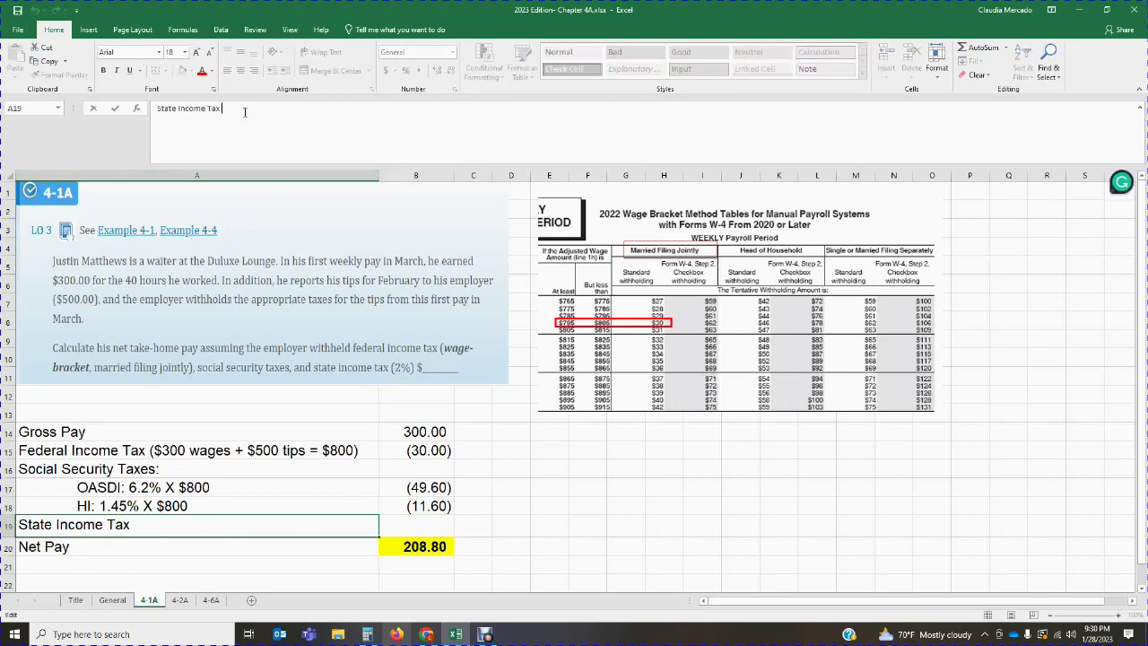
type(": 2% X 8")
key("BackSpace")
type("$800")
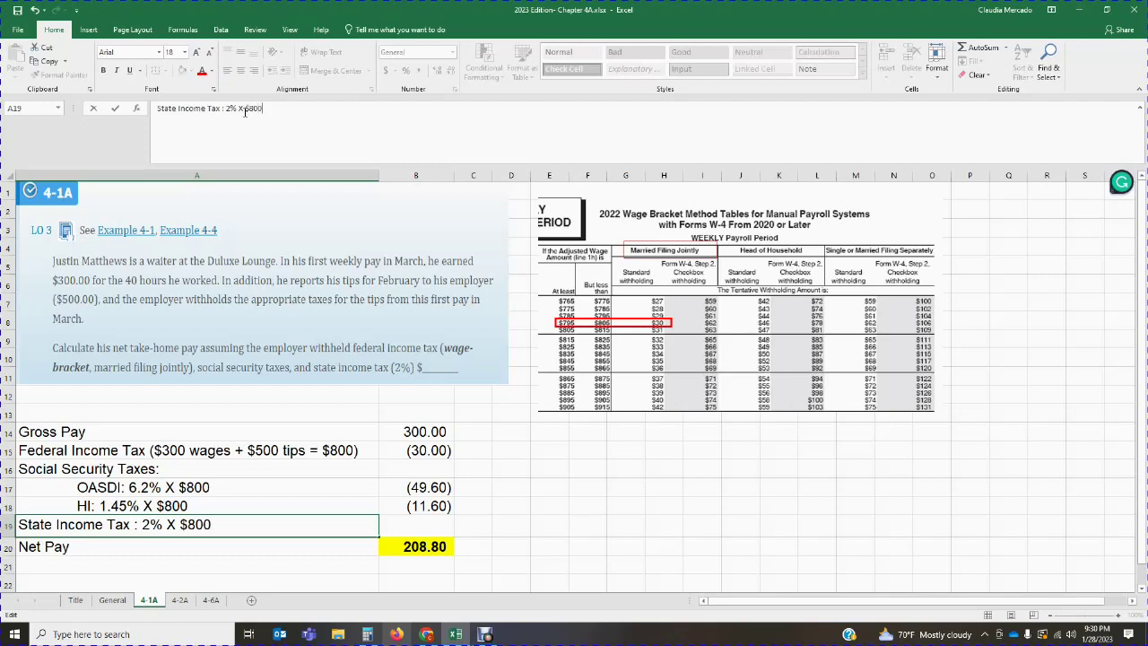
left_click(432, 529)
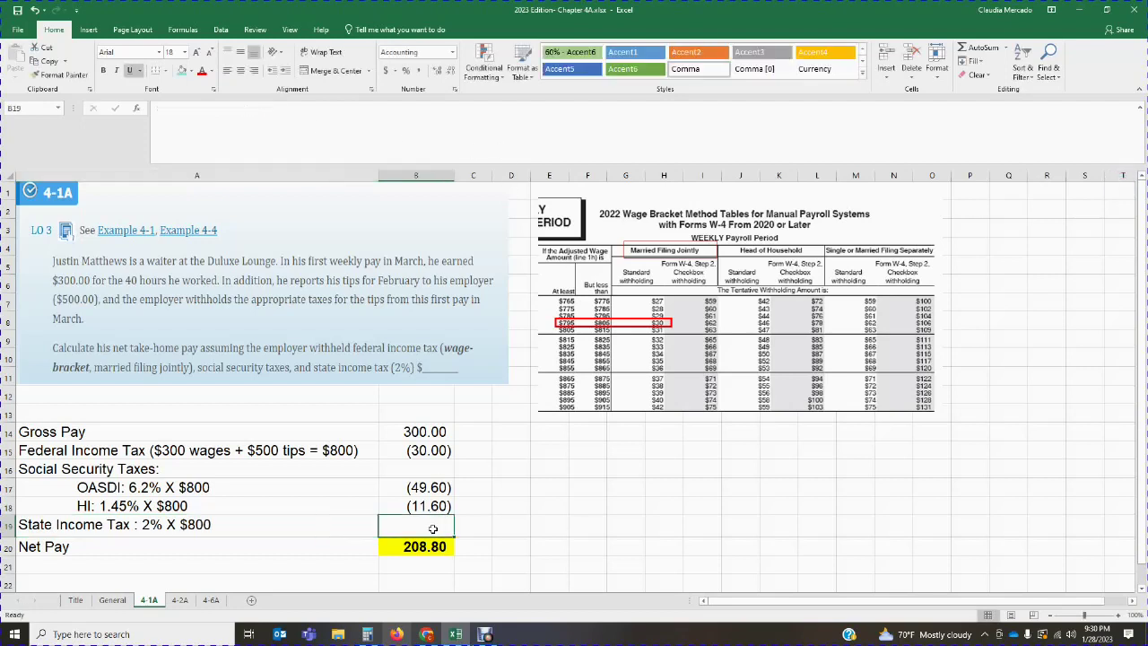
Step: Multiply 800 by 2% in Calculator and enter -16 as the state income tax amount in B19
left_click(367, 634)
left_click(644, 365)
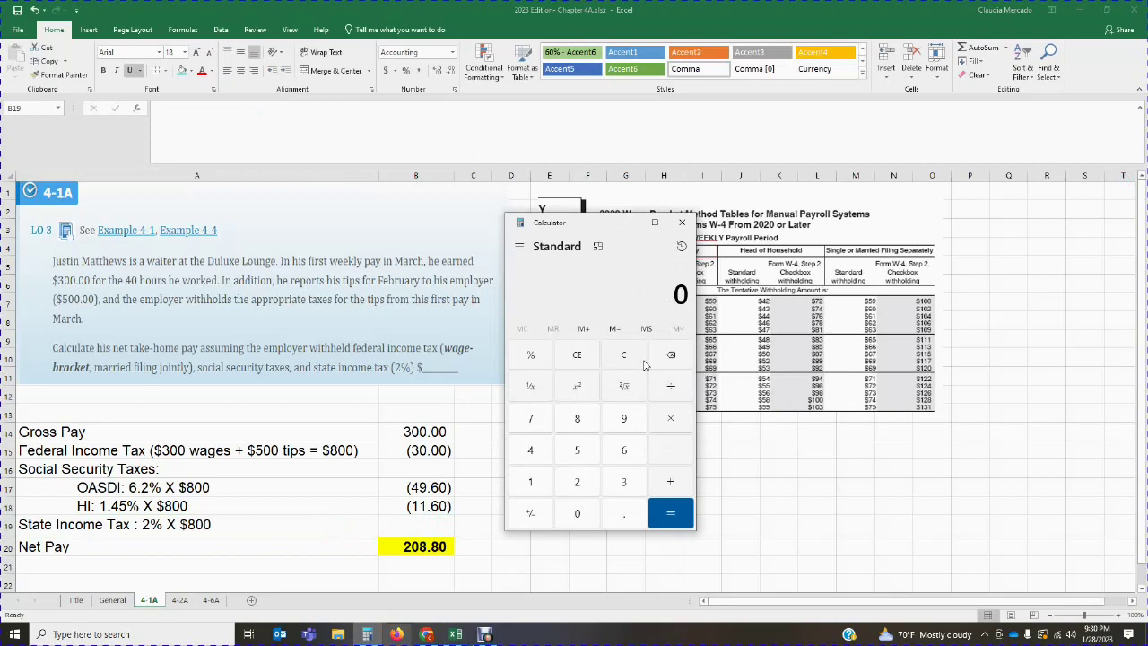
type("800*2")
left_click(532, 357)
left_click(668, 525)
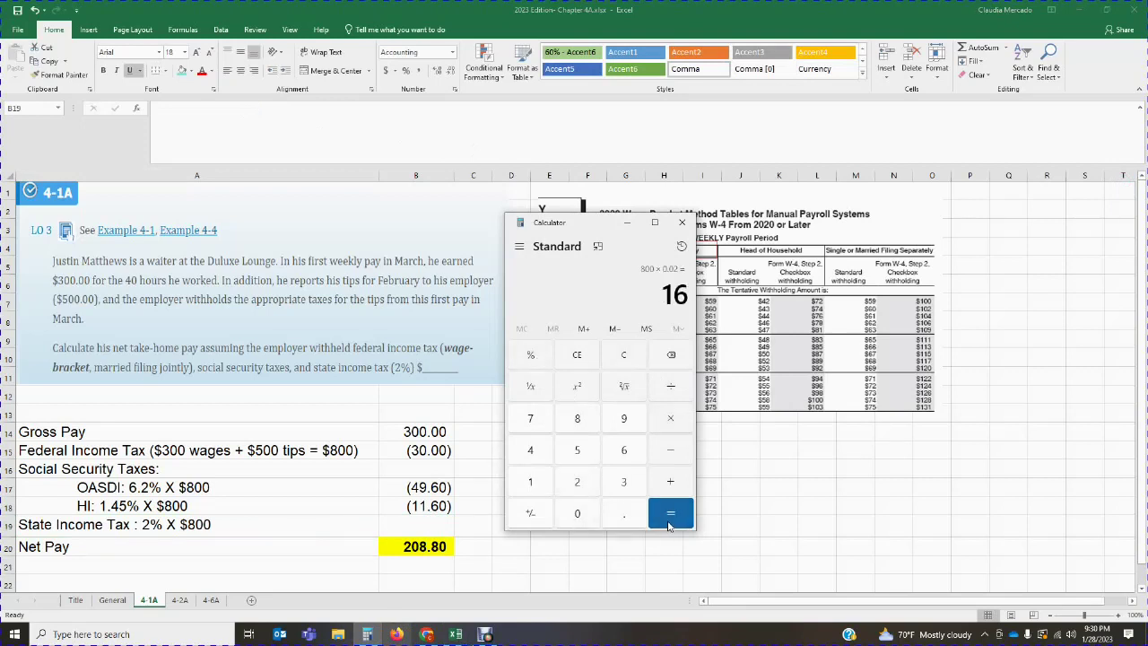
left_click(437, 518)
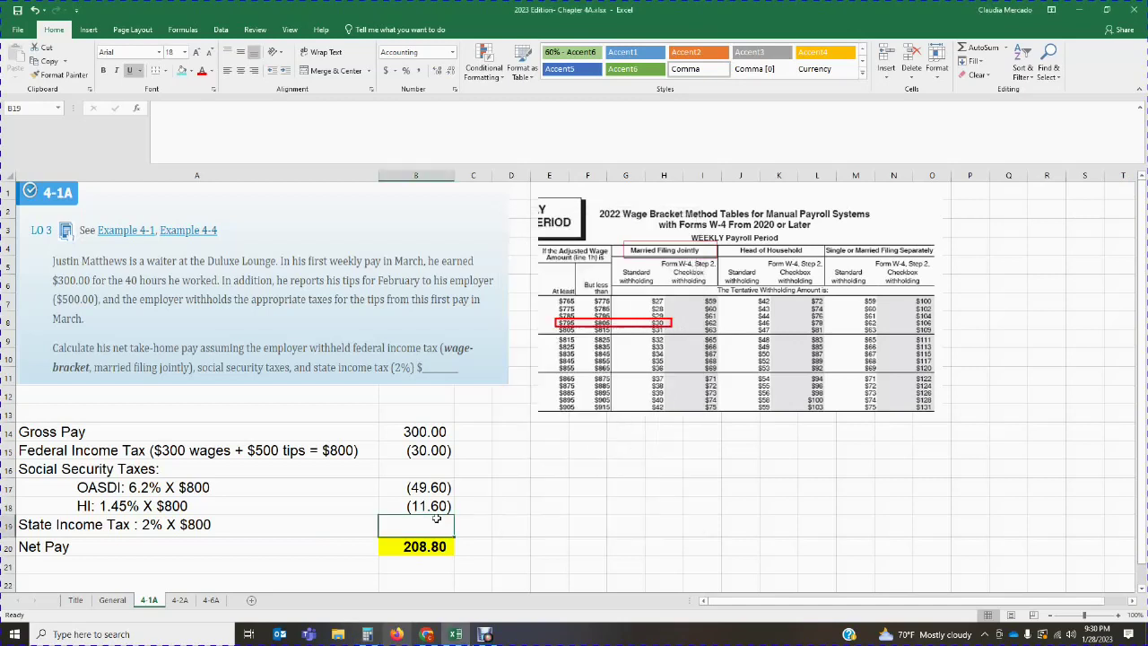
type("-16")
key("Return")
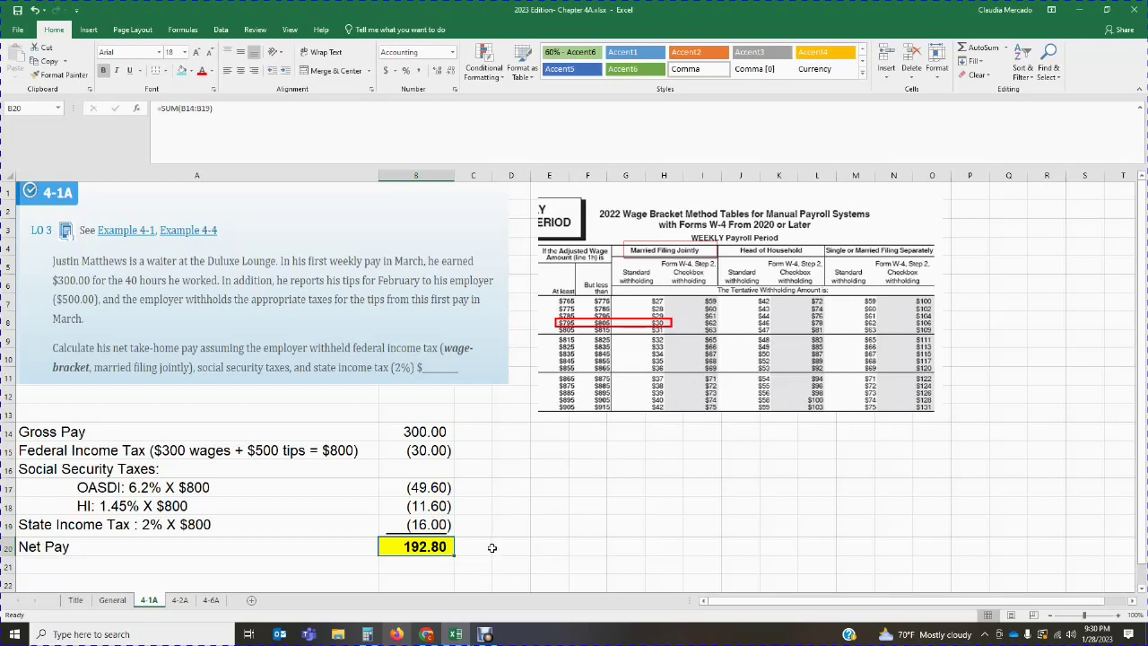
Step: Review the Net Pay formula in B20 and check it by computing 300 - 30 - 49.60 - 11.60 - 16 in Calculator
double_click(413, 547)
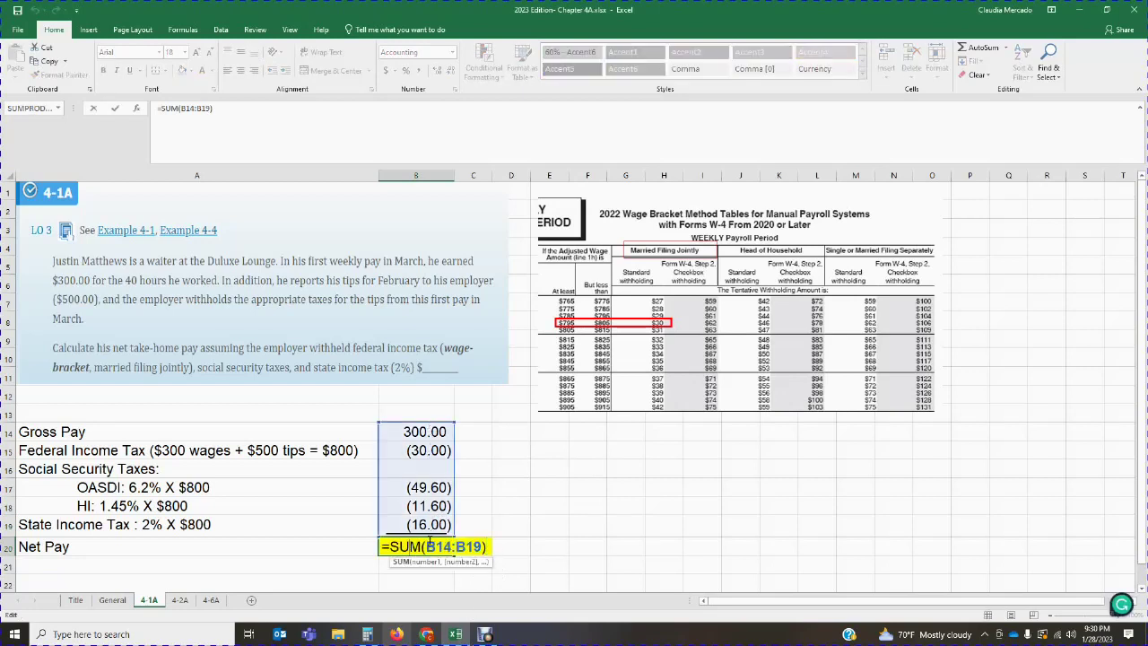
key("Return")
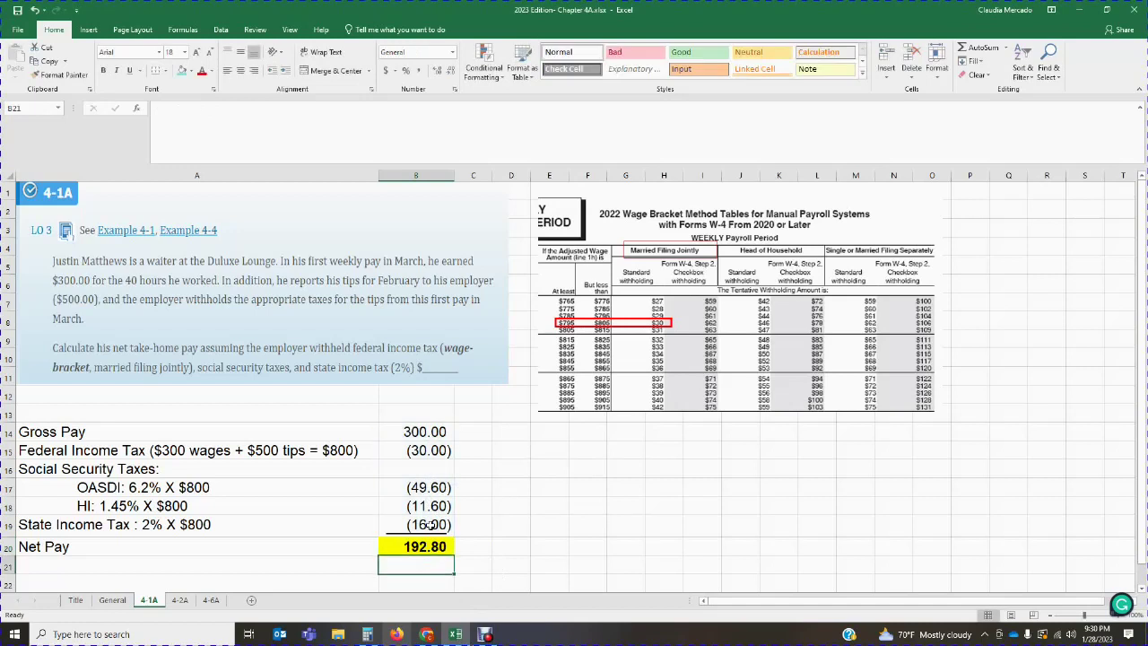
left_click(367, 634)
left_click_drag(589, 227, 618, 229)
left_click(654, 359)
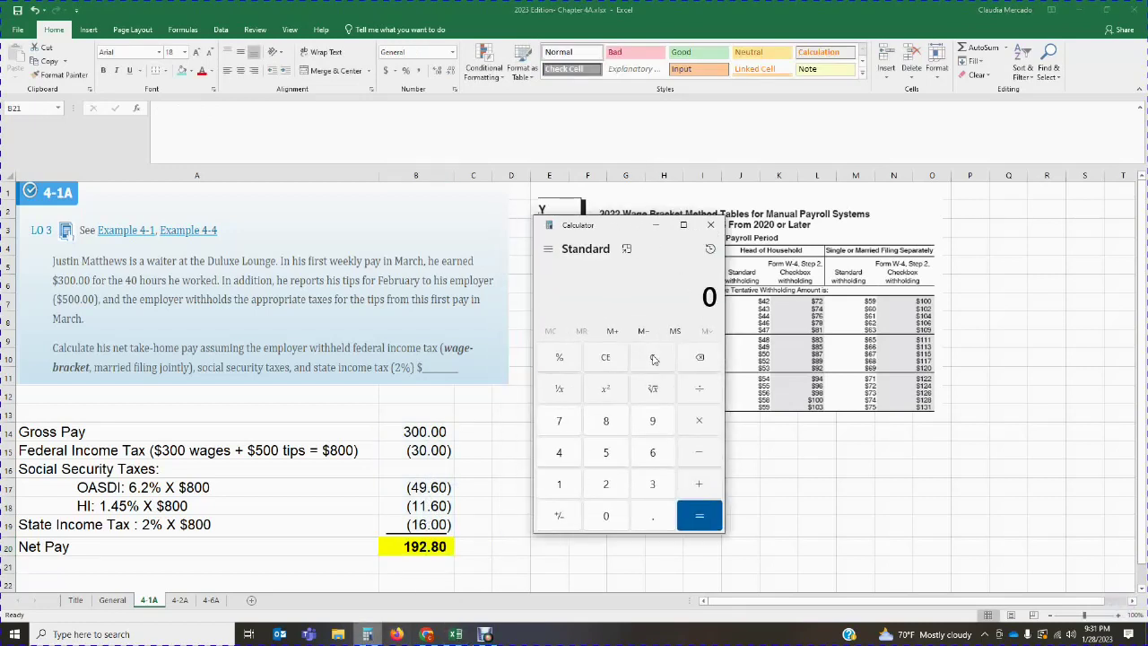
type("300 - 30")
key("minus")
type("49.60")
key("minus")
type("11.60")
key("minus")
type("16")
key("Return")
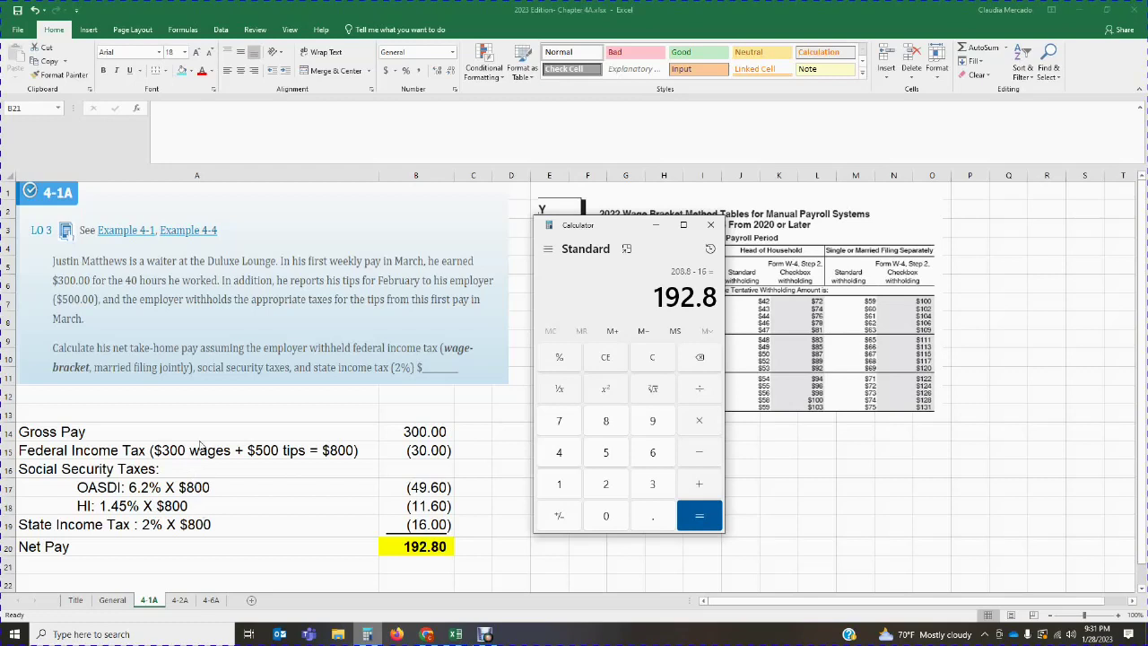
left_click(708, 225)
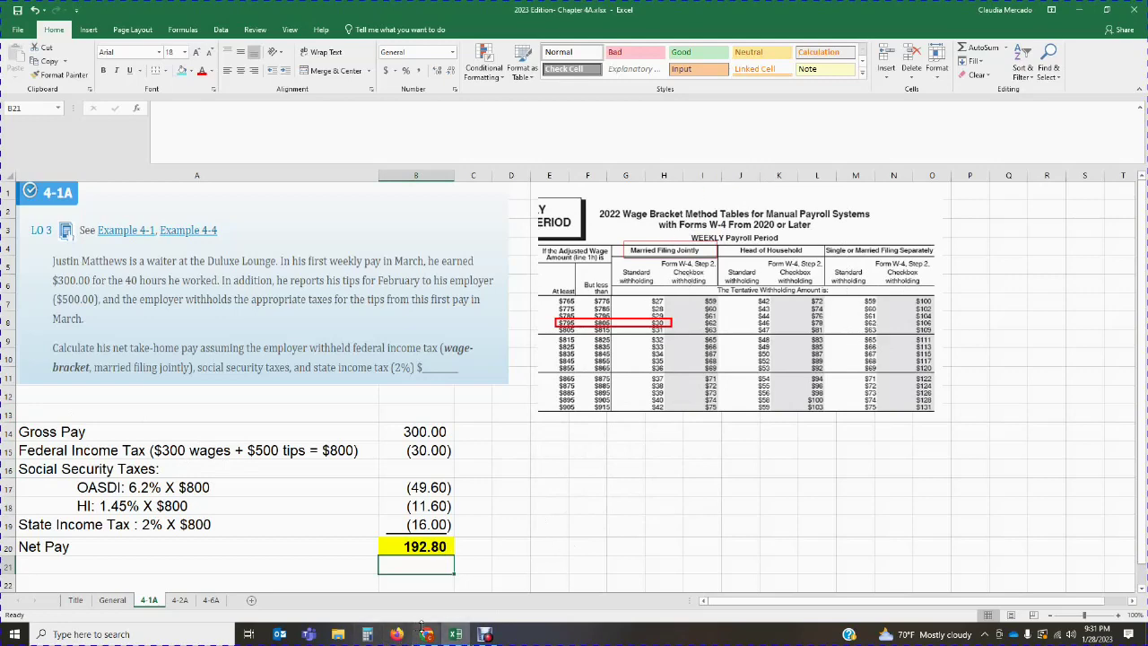
Step: Switch to MindTap in Chrome, examine the weekly, biweekly and semimonthly wage-bracket tables in Tax Table B, and return to the Excel workbook
key("alt+Tab")
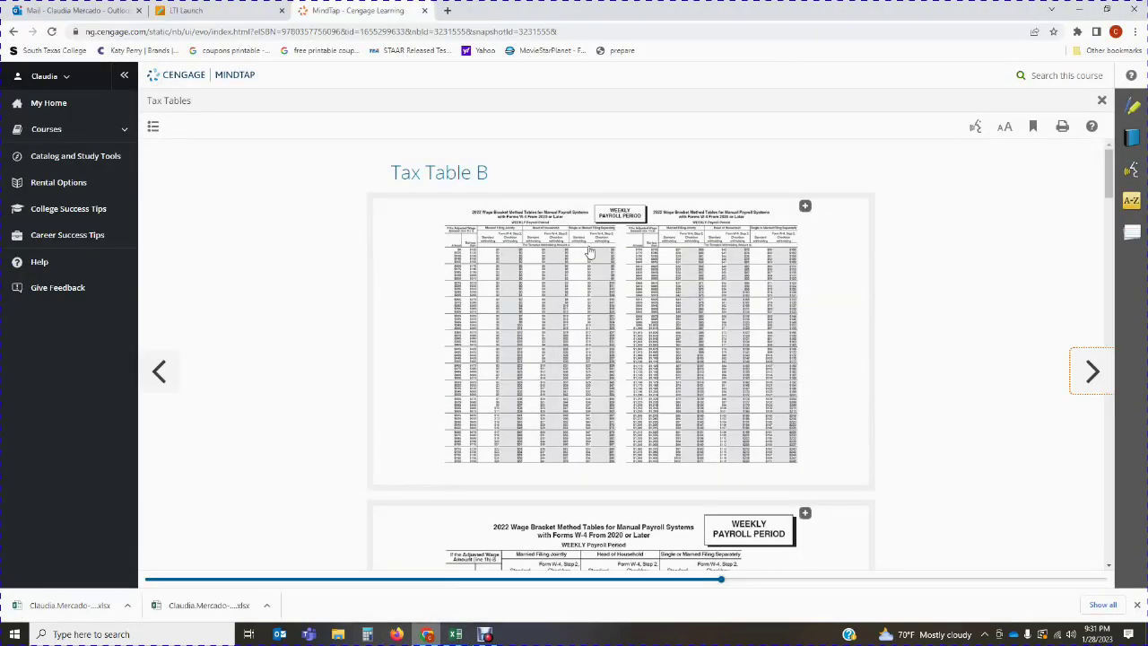
scroll(590, 252, "down", 3)
scroll(572, 362, "down", 4)
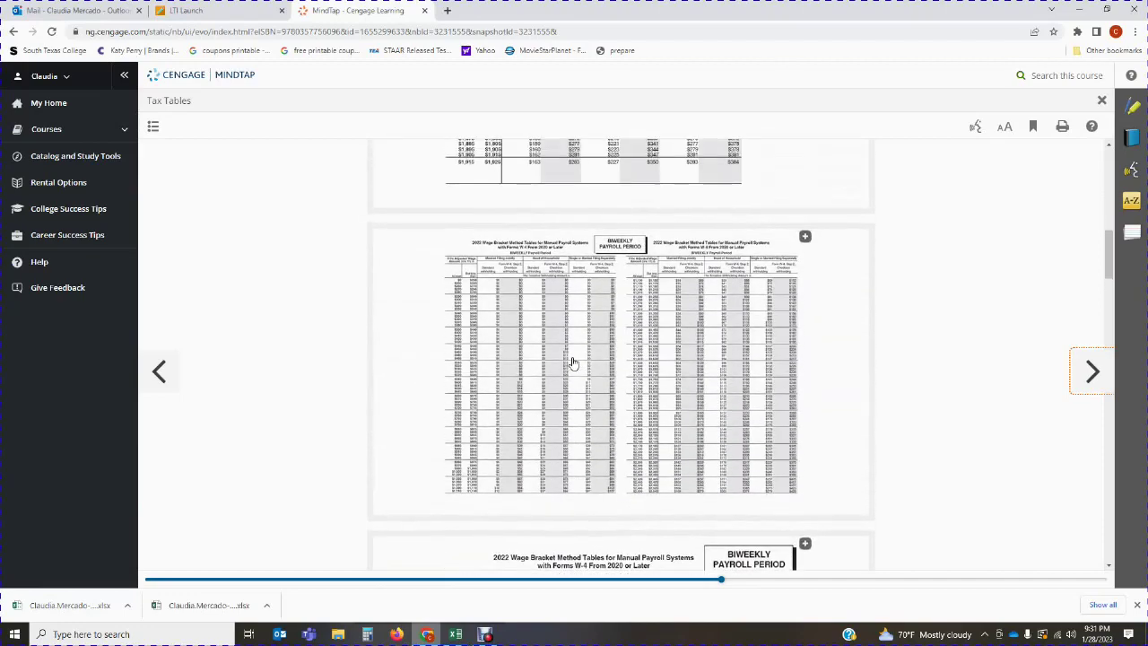
scroll(572, 361, "down", 6)
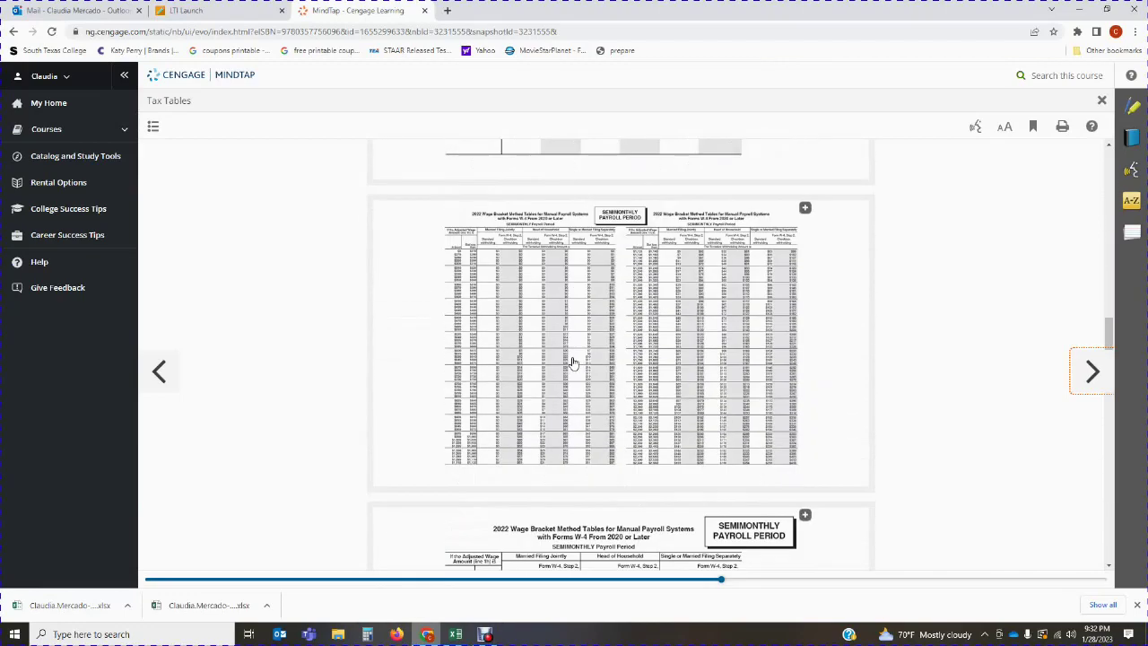
scroll(573, 361, "up", 1)
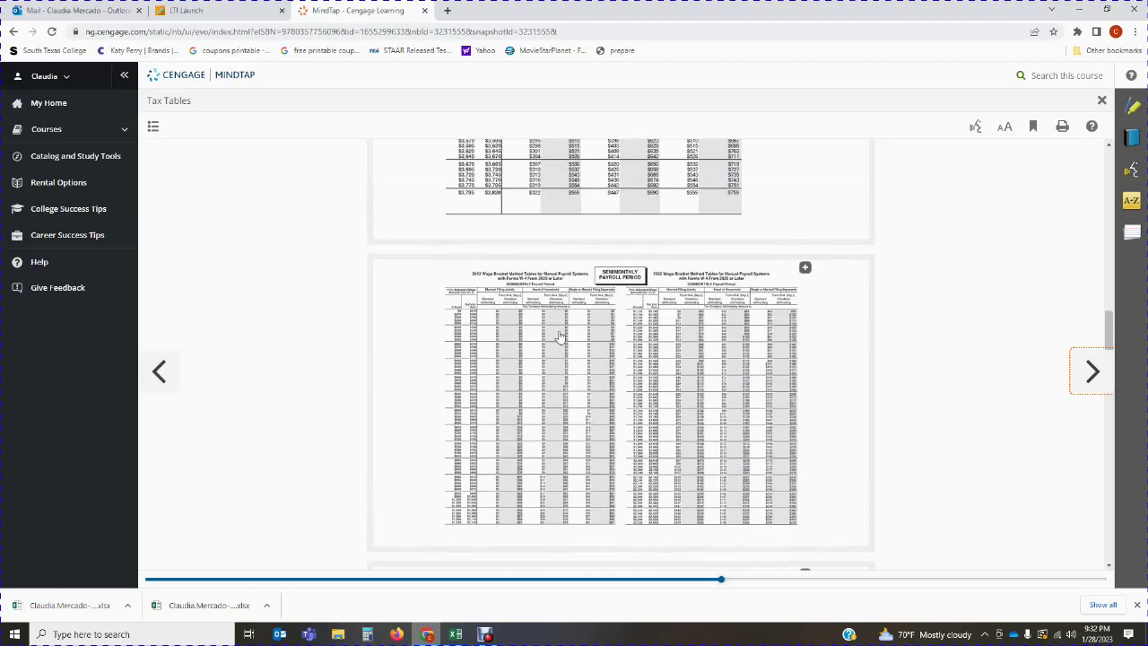
scroll(499, 297, "up", 5)
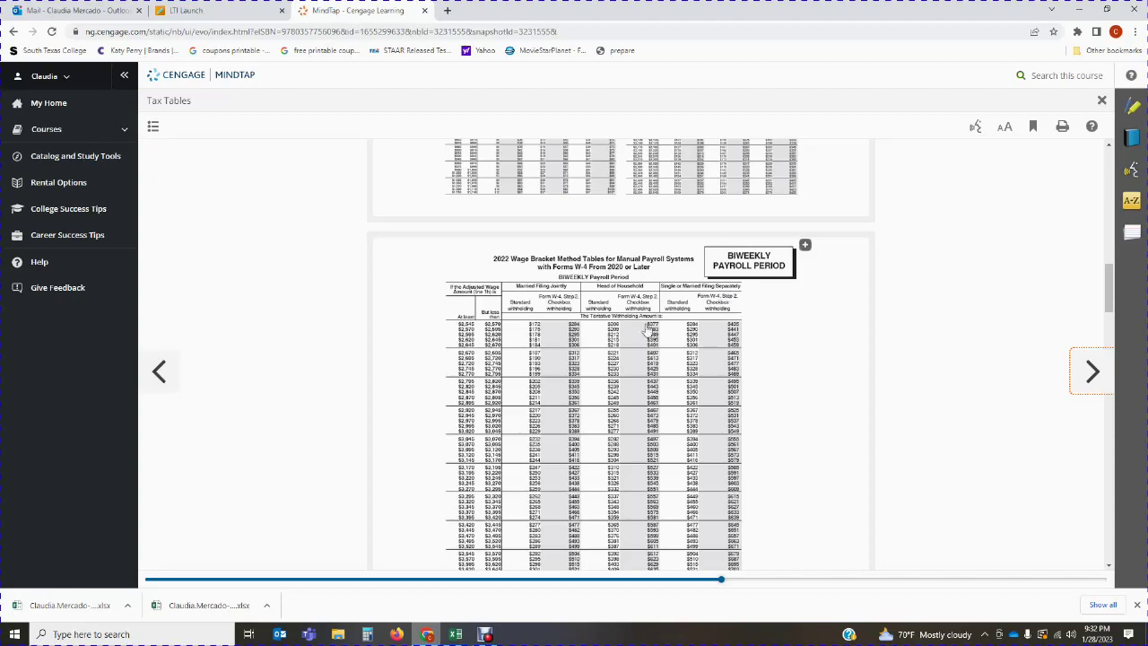
scroll(707, 474, "up", 10)
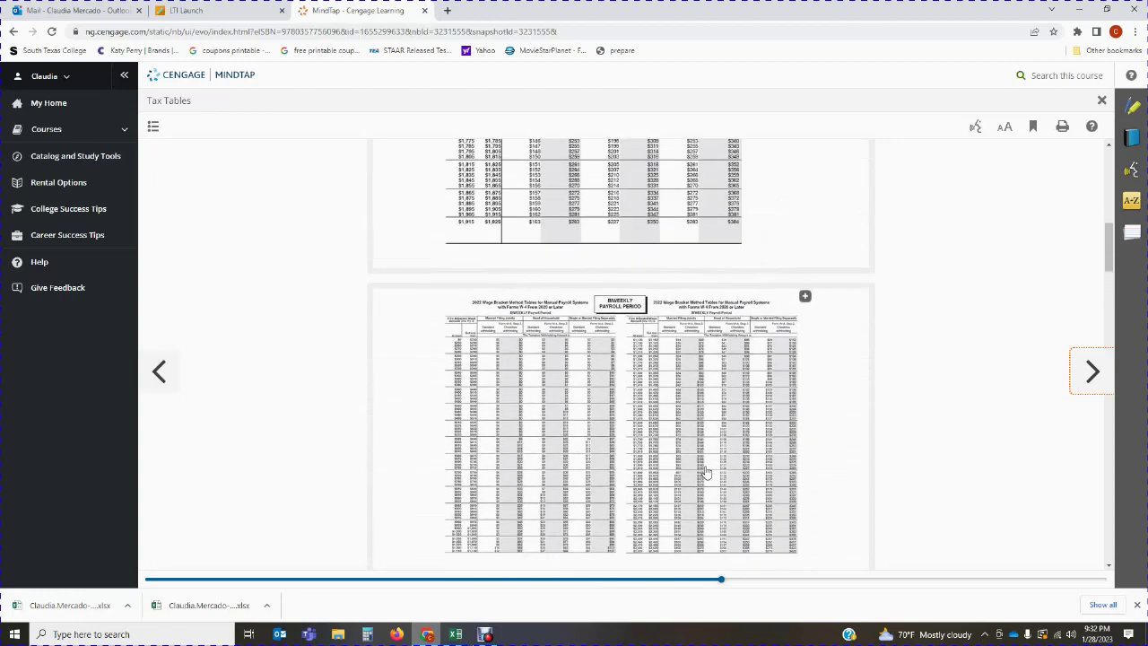
scroll(707, 473, "up", 5)
left_click(456, 634)
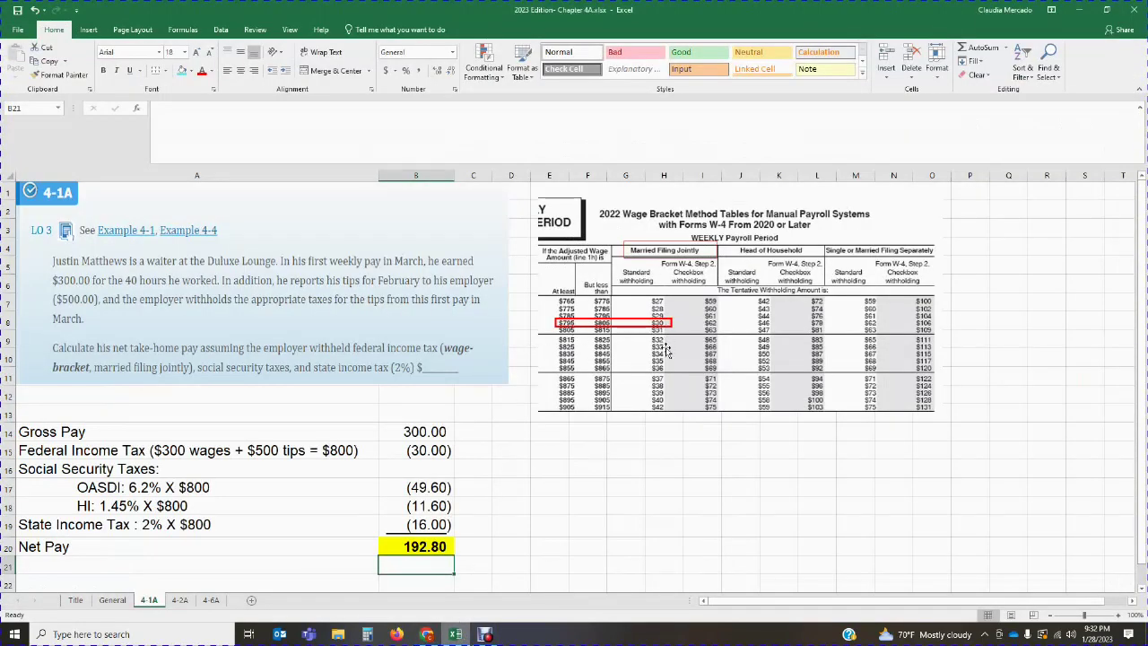
left_click(608, 517)
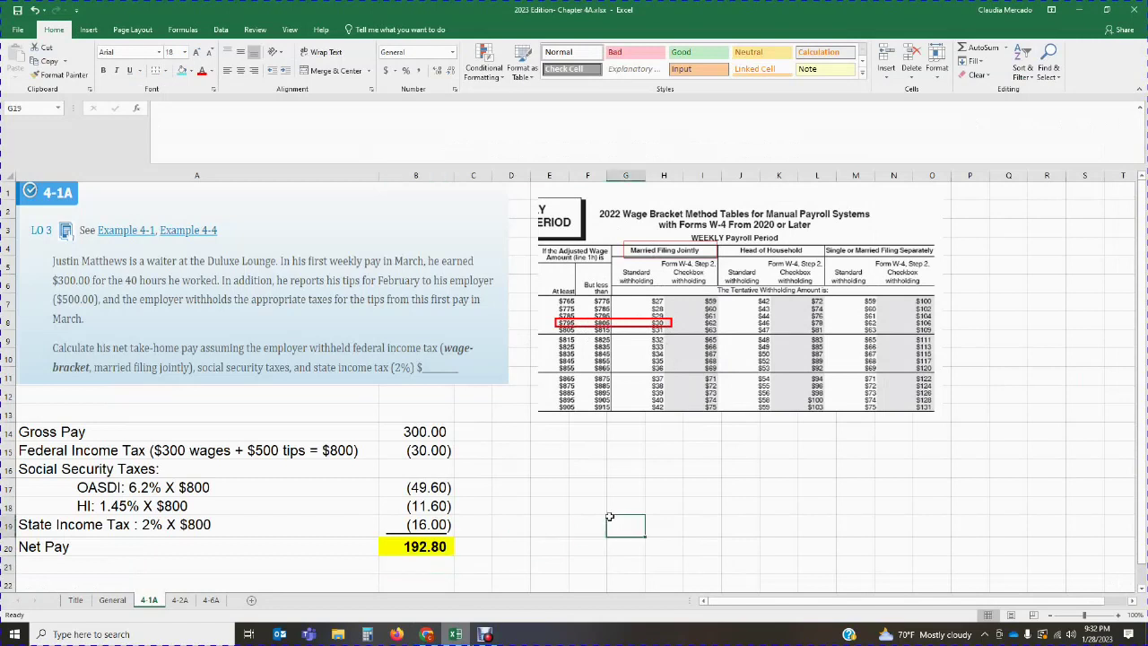